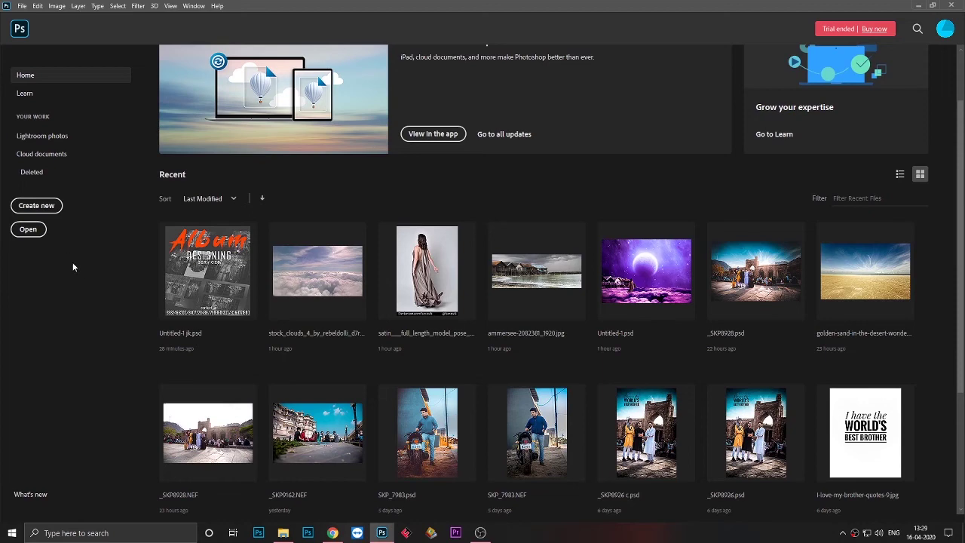
Create a new 3000×2200 px document.
{"action": "left_click", "coordinate": [36, 205]}
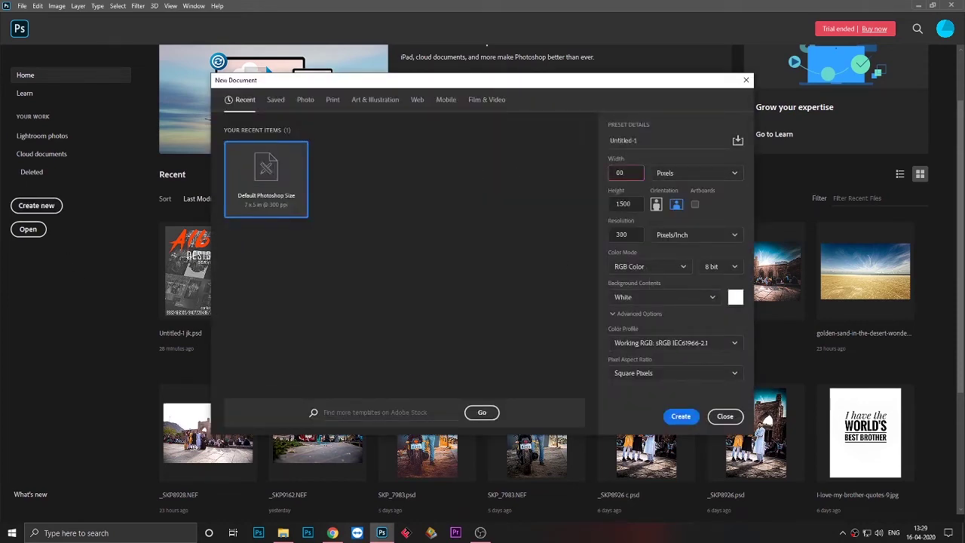
{"action": "type", "text": "3000"}
{"action": "key", "text": "Tab"}
{"action": "type", "text": "2200"}
{"action": "left_click", "coordinate": [681, 416]}
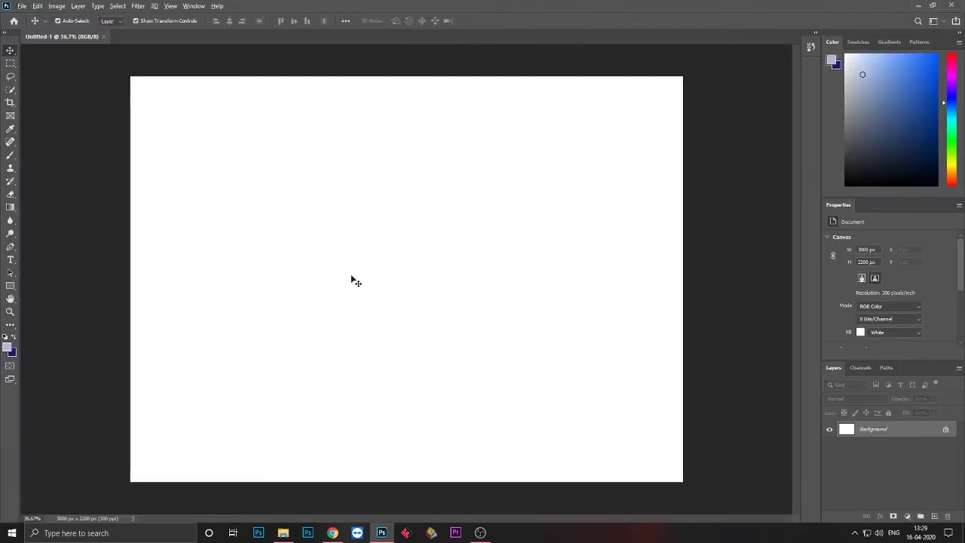
Open the sky photo in Camera Raw with lower exposure, more contrast, reduced highlights, deeper blacks.
{"action": "left_click", "coordinate": [22, 5]}
{"action": "left_click", "coordinate": [56, 55]}
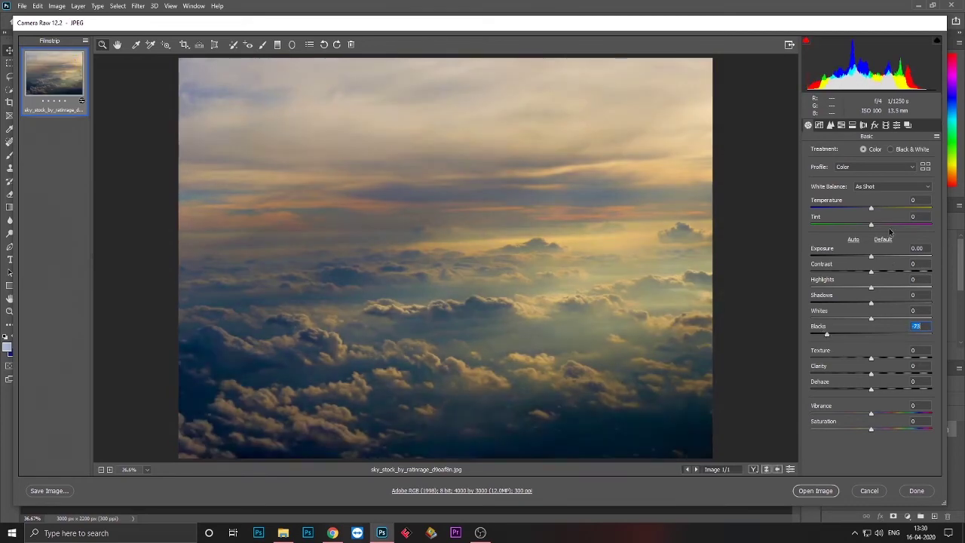
{"action": "left_click_drag", "start_coordinate": [870, 256], "coordinate": [888, 271]}
{"action": "left_click_drag", "start_coordinate": [854, 334], "coordinate": [833, 334]}
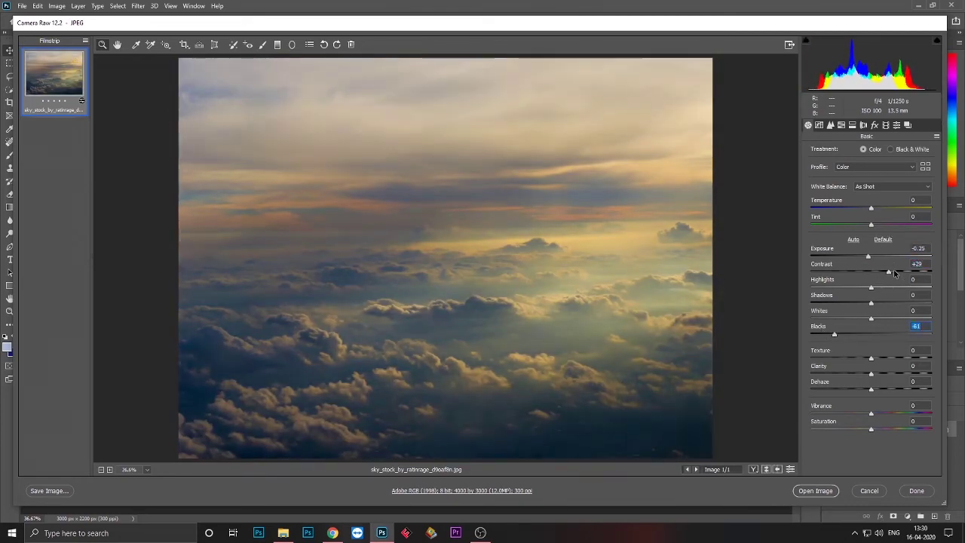
{"action": "left_click_drag", "start_coordinate": [888, 271], "coordinate": [896, 272]}
{"action": "left_click_drag", "start_coordinate": [871, 288], "coordinate": [850, 287]}
{"action": "left_click_drag", "start_coordinate": [870, 208], "coordinate": [869, 208]}
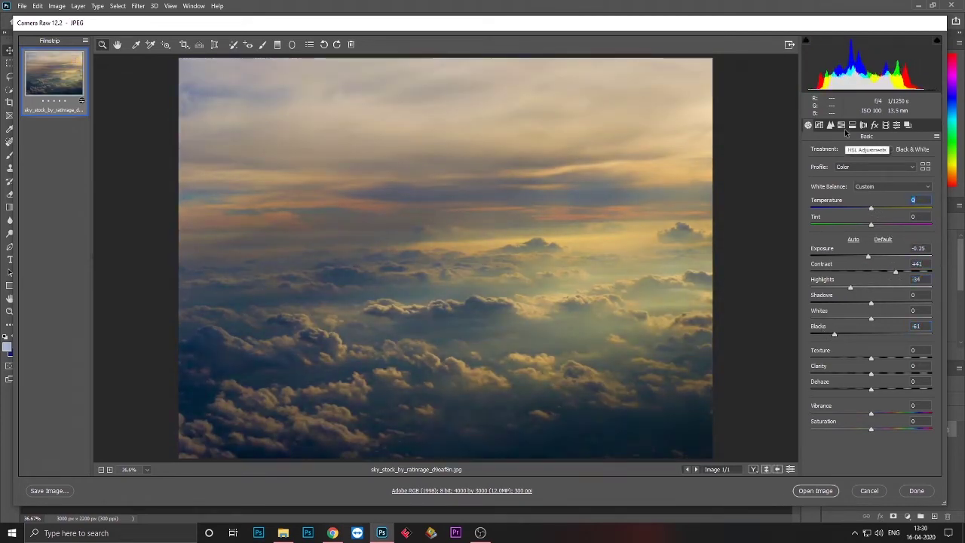
Check HSL and the before/after view, lighten the blacks slightly, and open the sky in Photoshop.
{"action": "left_click", "coordinate": [845, 128]}
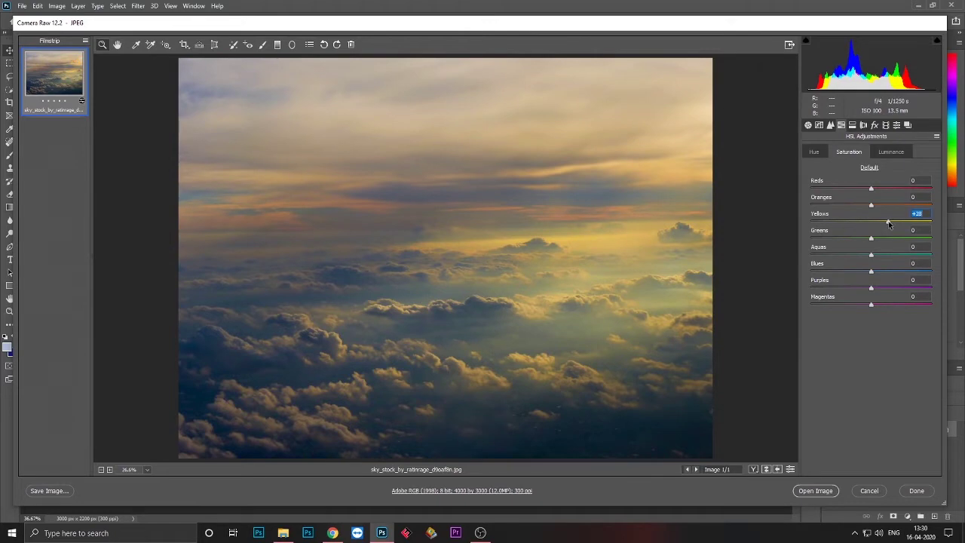
{"action": "left_click", "coordinate": [792, 470]}
{"action": "left_click", "coordinate": [807, 124]}
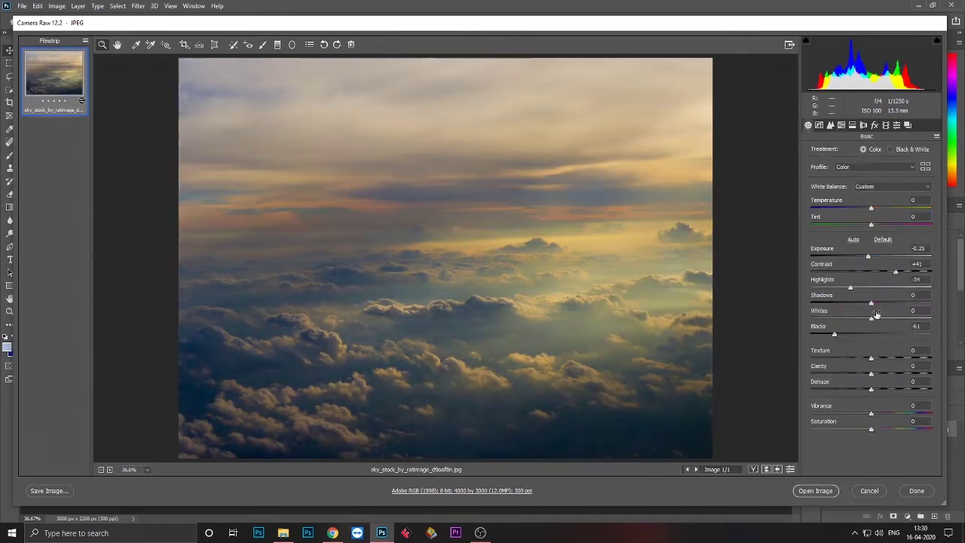
{"action": "left_click_drag", "start_coordinate": [833, 334], "coordinate": [843, 336]}
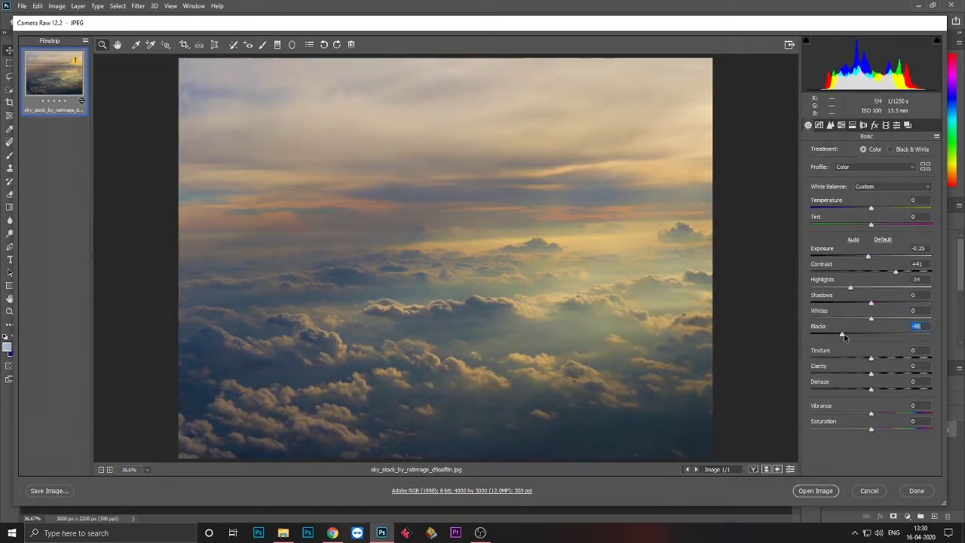
{"action": "left_click", "coordinate": [815, 491]}
Drag the sky into Untitled-1 and scale it to fill the canvas.
{"action": "left_click_drag", "start_coordinate": [371, 170], "coordinate": [324, 188]}
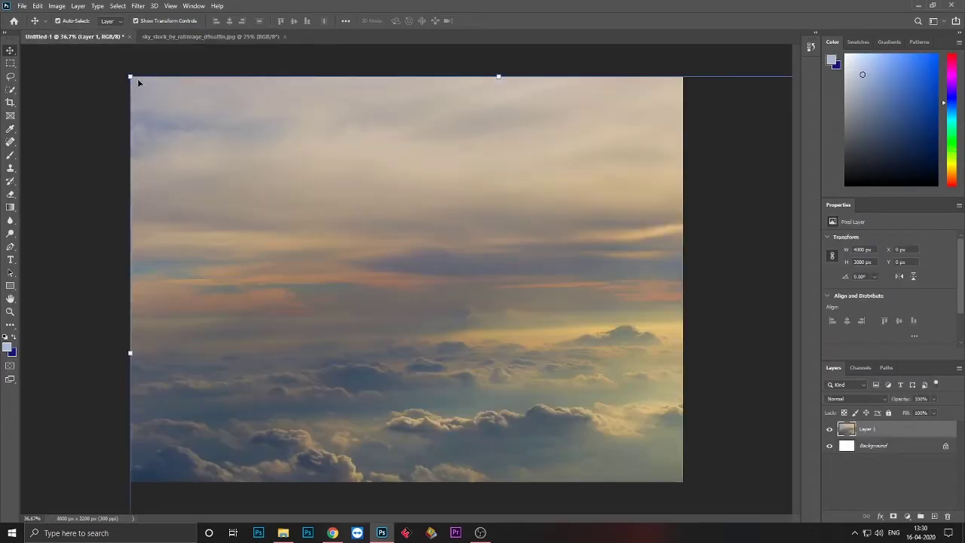
{"action": "left_click_drag", "start_coordinate": [130, 78], "coordinate": [276, 190]}
{"action": "left_click_drag", "start_coordinate": [444, 263], "coordinate": [280, 138]}
{"action": "mouse_move", "coordinate": [575, 402]}
{"action": "left_mouse_down"}
{"action": "mouse_move", "coordinate": [624, 451]}
{"action": "mouse_move", "coordinate": [687, 480]}
{"action": "left_mouse_up"}
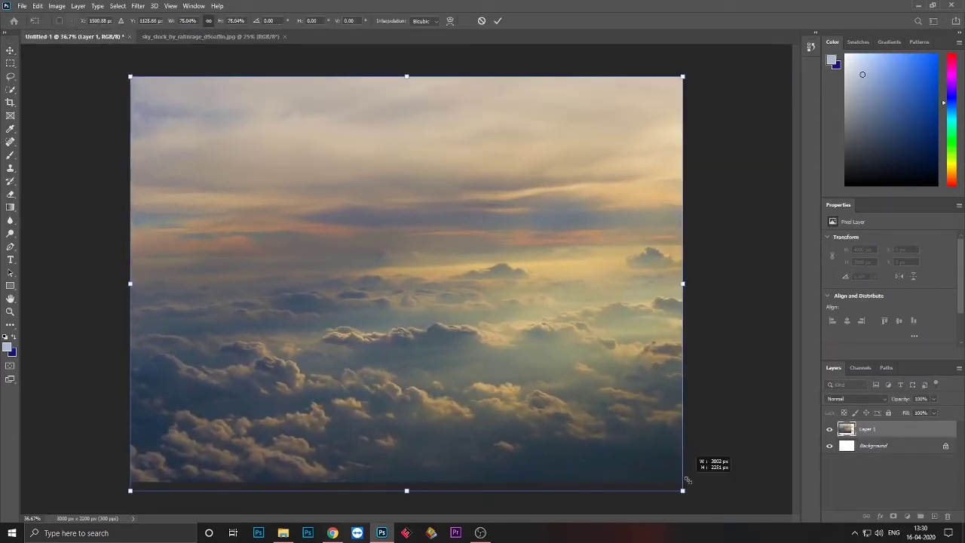
{"action": "left_click_drag", "start_coordinate": [407, 491], "coordinate": [407, 481]}
{"action": "key", "text": "Return"}
Add a Levels adjustment that darkens the sky's shadows and midtones.
{"action": "left_click", "coordinate": [907, 516]}
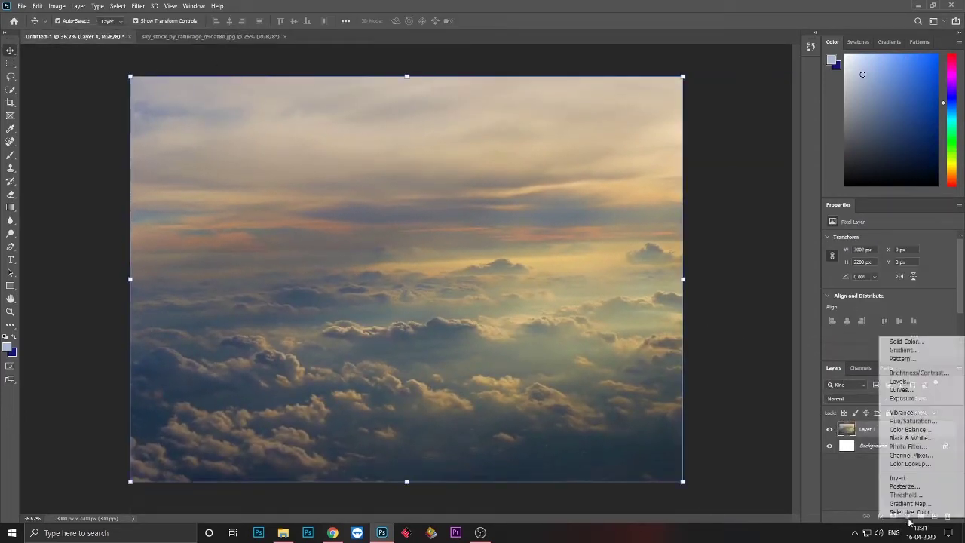
{"action": "left_click", "coordinate": [900, 381]}
{"action": "left_click_drag", "start_coordinate": [952, 311], "coordinate": [904, 311]}
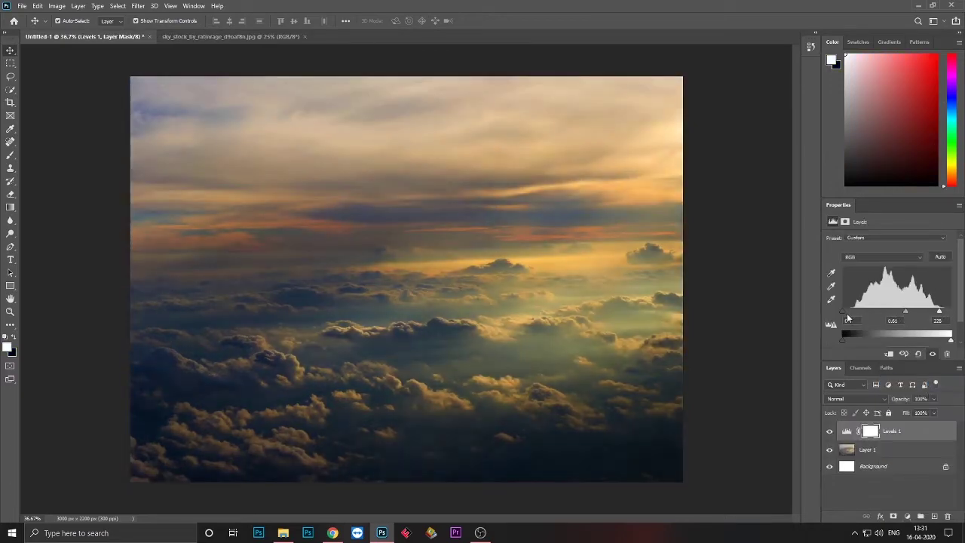
{"action": "left_click_drag", "start_coordinate": [846, 310], "coordinate": [851, 311]}
Add a Hue/Saturation adjustment lowering the sky's saturation to -27.
{"action": "left_click", "coordinate": [906, 516]}
{"action": "left_click", "coordinate": [886, 427]}
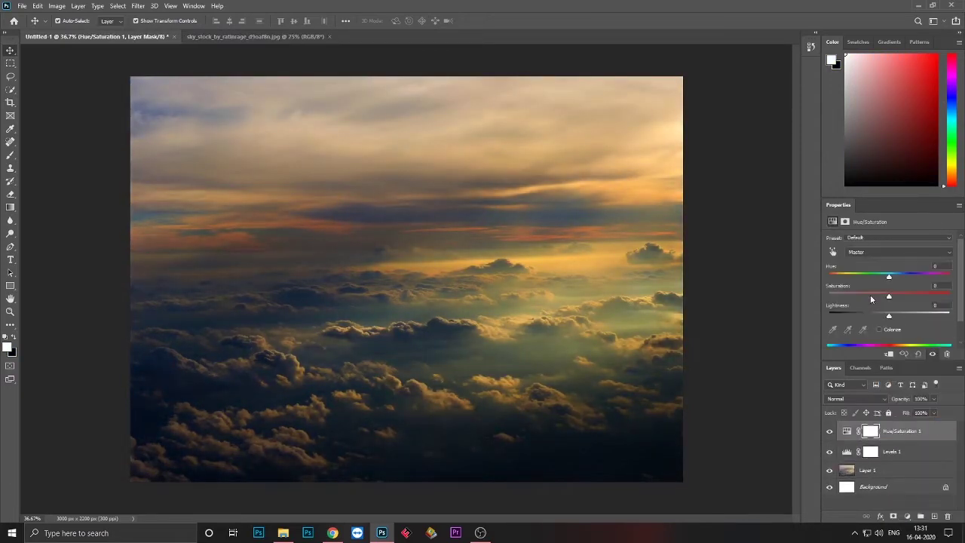
{"action": "left_click", "coordinate": [255, 36]}
Open the floating terrain PNG from its folder.
{"action": "left_click", "coordinate": [98, 36]}
{"action": "right_click", "coordinate": [383, 38]}
{"action": "left_click", "coordinate": [462, 94]}
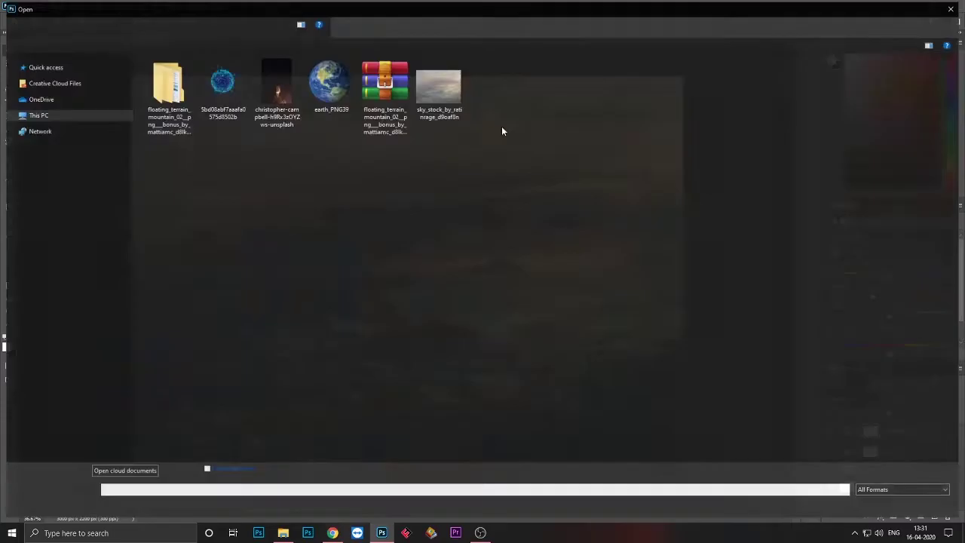
{"action": "double_click", "coordinate": [167, 85]}
{"action": "double_click", "coordinate": [192, 73]}
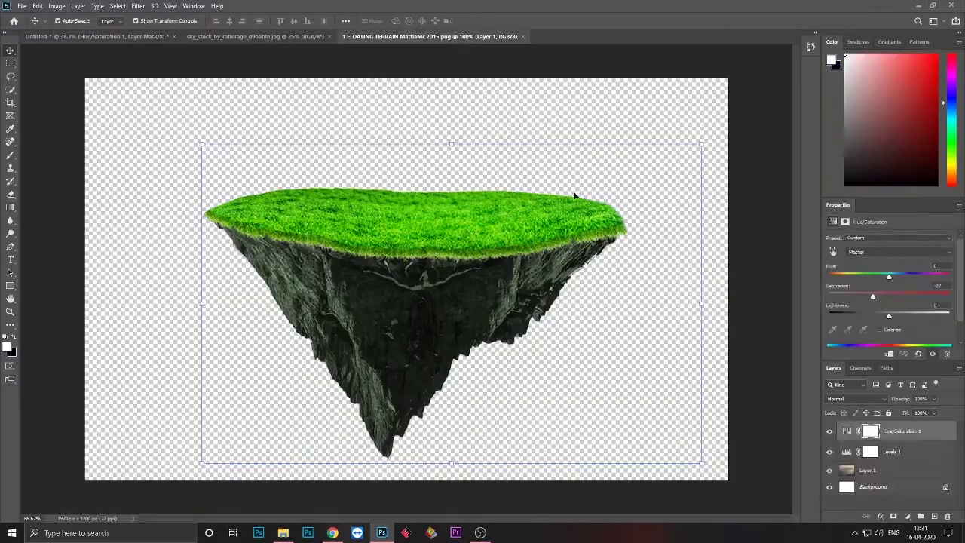
Place the island in the composite, flipped horizontally, shrunk and centred over the clouds.
{"action": "left_click_drag", "start_coordinate": [574, 196], "coordinate": [443, 192]}
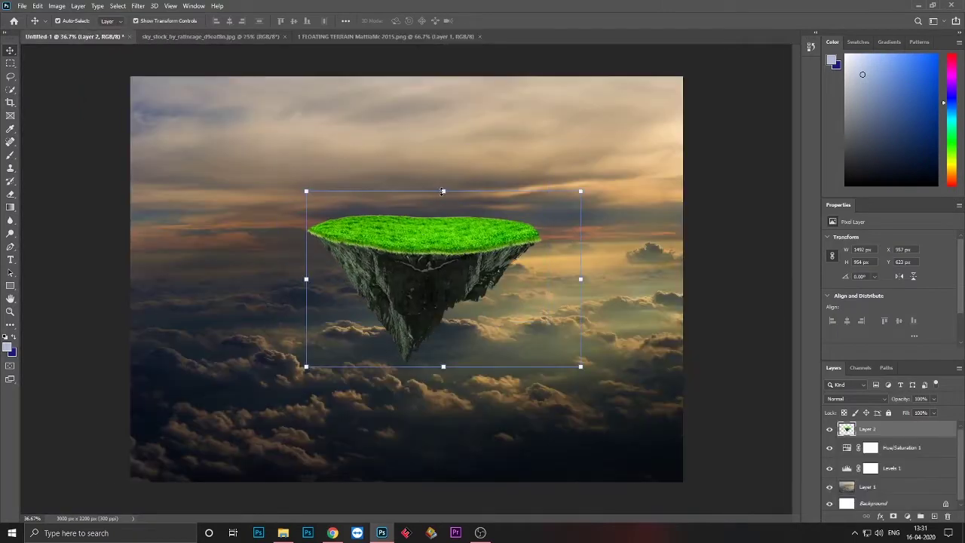
{"action": "right_click", "coordinate": [442, 188]}
{"action": "left_click", "coordinate": [494, 399]}
{"action": "left_click_drag", "start_coordinate": [581, 367], "coordinate": [506, 365]}
{"action": "left_click_drag", "start_coordinate": [430, 268], "coordinate": [429, 291]}
{"action": "mouse_move", "coordinate": [503, 317]}
{"action": "left_mouse_down"}
{"action": "mouse_move", "coordinate": [487, 318]}
{"action": "mouse_move", "coordinate": [499, 316]}
{"action": "left_mouse_up"}
{"action": "key", "text": "Return"}
{"action": "key", "text": "ctrl+0"}
Tone the island with Hue/Saturation and a Levels adjustment darkening its midtones.
{"action": "left_click", "coordinate": [907, 517]}
{"action": "left_click", "coordinate": [867, 419]}
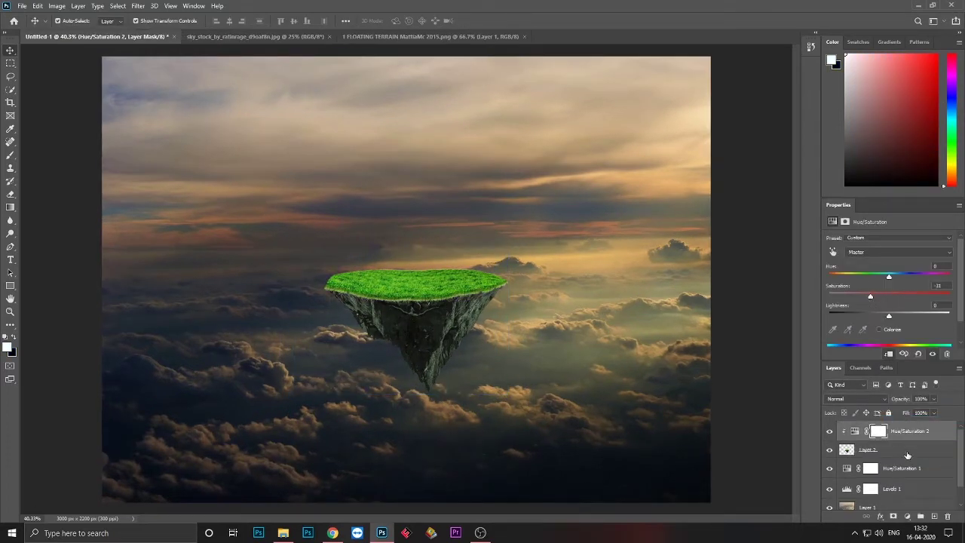
{"action": "left_click", "coordinate": [920, 517]}
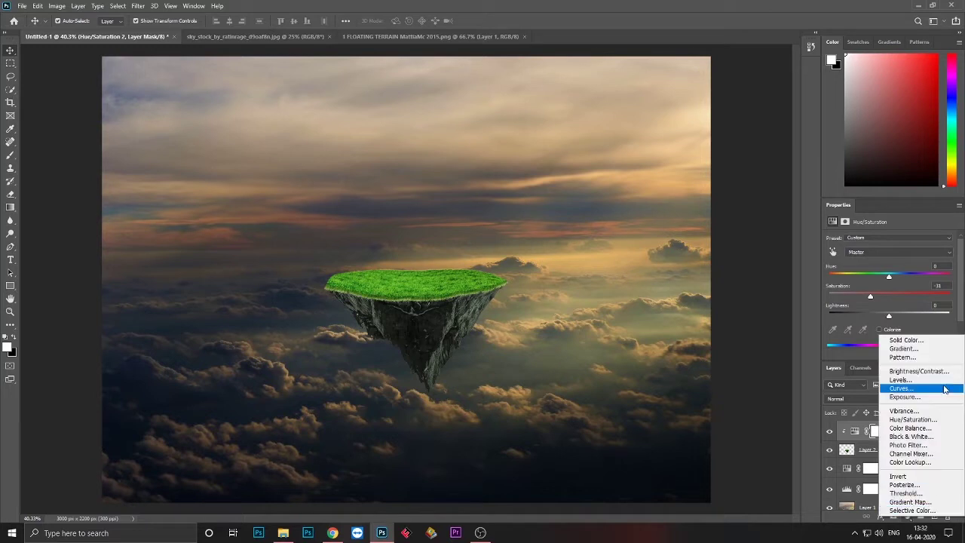
{"action": "left_click", "coordinate": [905, 389]}
{"action": "left_click_drag", "start_coordinate": [896, 310], "coordinate": [902, 311]}
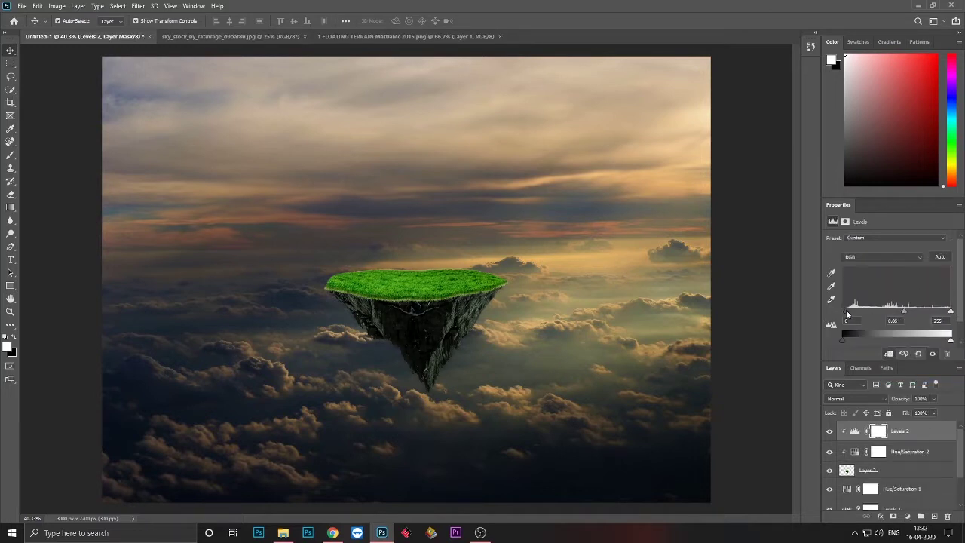
{"action": "left_click", "coordinate": [829, 431]}
{"action": "left_click", "coordinate": [829, 432]}
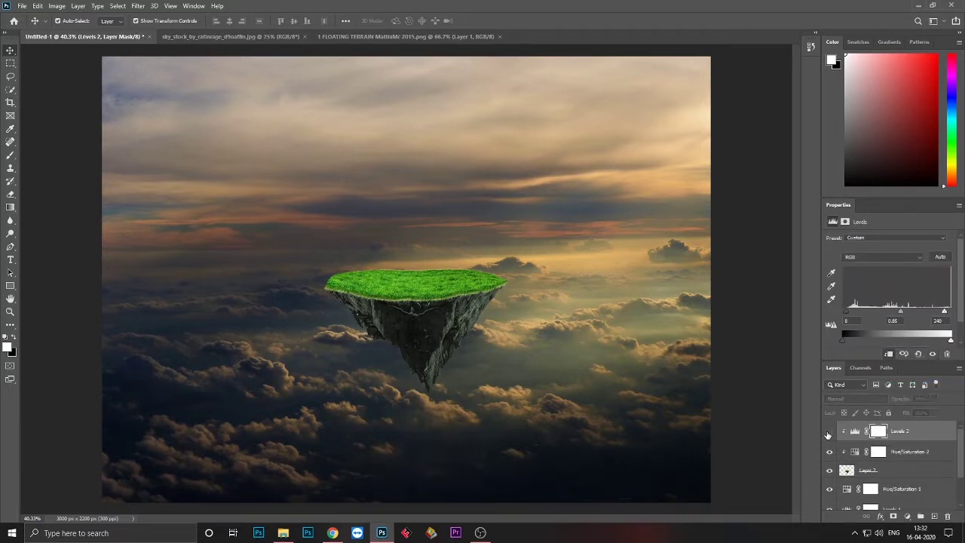
{"action": "left_click", "coordinate": [829, 431]}
{"action": "left_click", "coordinate": [829, 431]}
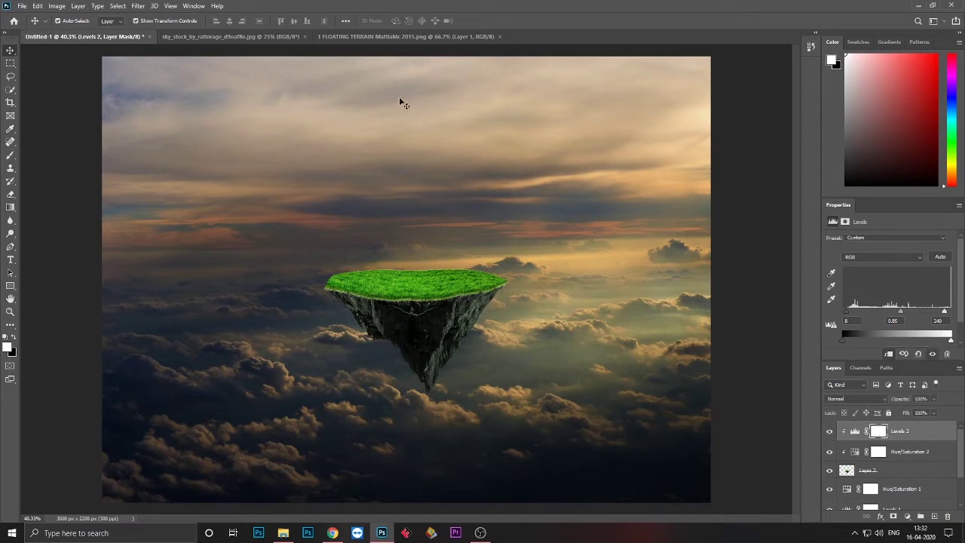
{"action": "right_click", "coordinate": [579, 36]}
Bring the Earth image in as a small globe sitting on the island.
{"action": "left_click", "coordinate": [656, 103]}
{"action": "left_click", "coordinate": [51, 25]}
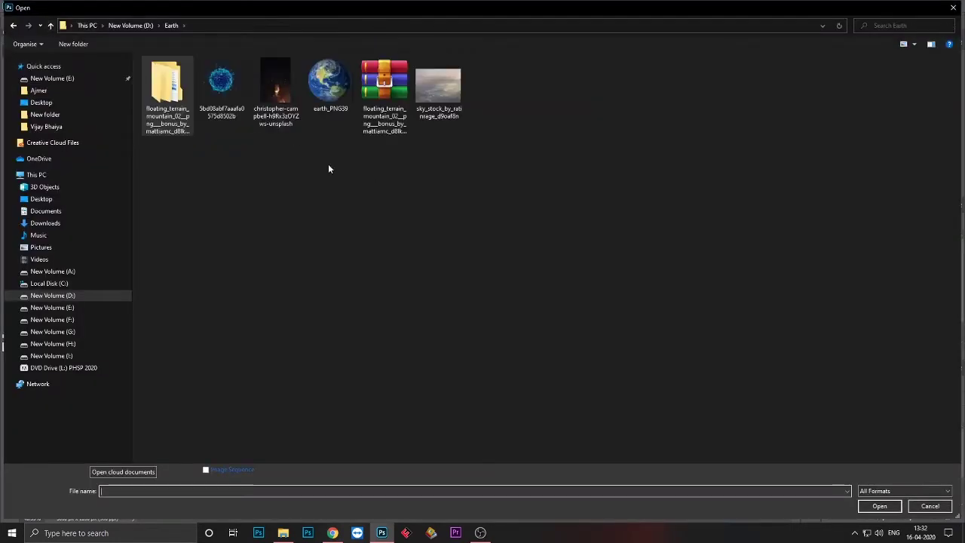
{"action": "double_click", "coordinate": [330, 81]}
{"action": "left_click_drag", "start_coordinate": [401, 259], "coordinate": [424, 257]}
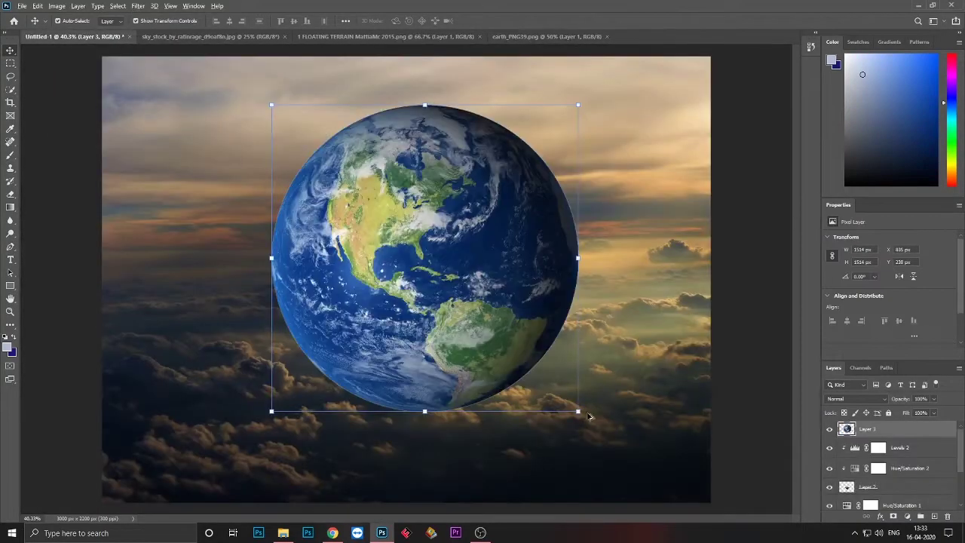
{"action": "left_click_drag", "start_coordinate": [584, 413], "coordinate": [463, 296]}
{"action": "mouse_move", "coordinate": [422, 260]}
{"action": "left_mouse_down"}
{"action": "mouse_move", "coordinate": [420, 222]}
{"action": "mouse_move", "coordinate": [419, 235]}
{"action": "left_mouse_up"}
{"action": "key", "text": "Return"}
{"action": "key", "text": "ctrl+plus"}
{"action": "key", "text": "ctrl+0"}
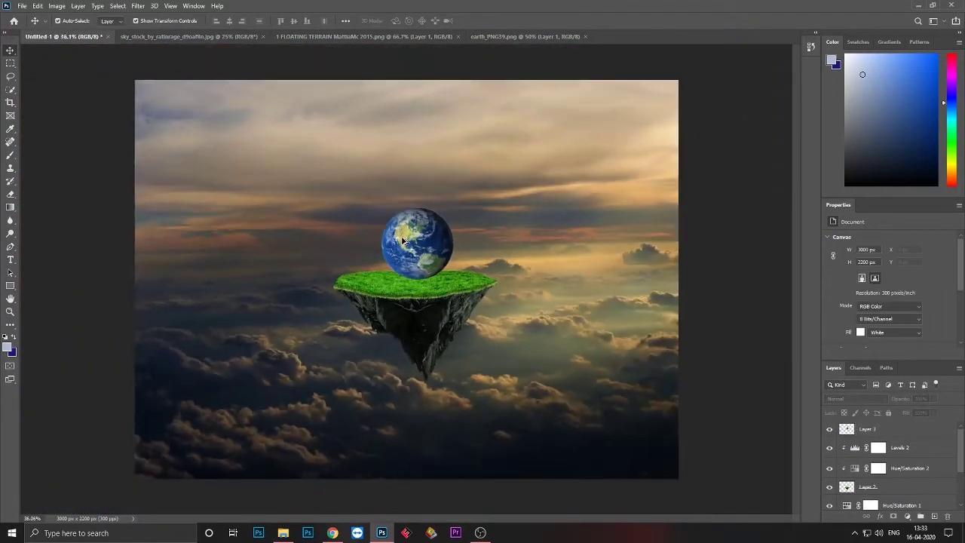
Hide the Earth and add a Curves adjustment darkening the island.
{"action": "left_click", "coordinate": [867, 486]}
{"action": "left_click", "coordinate": [867, 429]}
{"action": "left_click", "coordinate": [830, 428]}
{"action": "left_click", "coordinate": [867, 486]}
{"action": "left_click", "coordinate": [907, 516]}
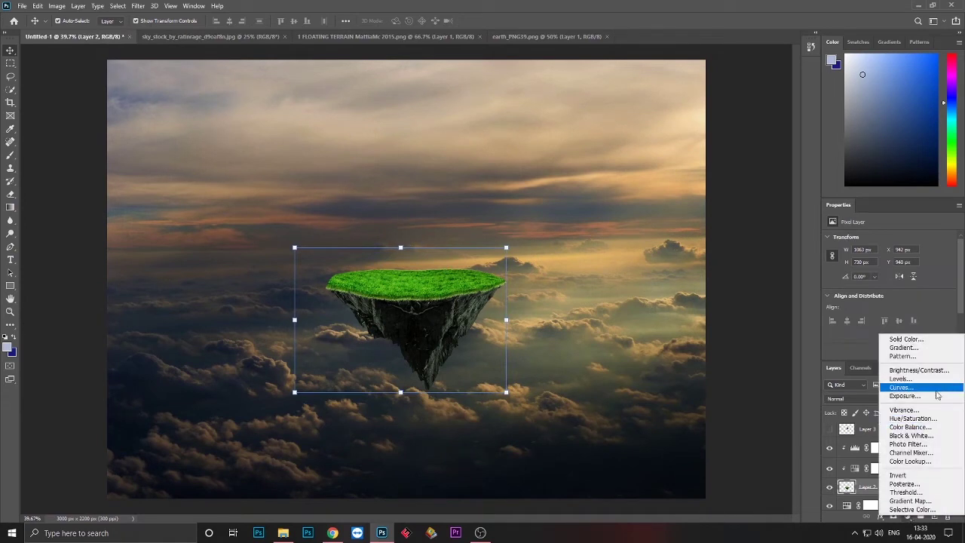
{"action": "left_click", "coordinate": [937, 390]}
{"action": "mouse_move", "coordinate": [897, 198]}
{"action": "left_mouse_down"}
{"action": "mouse_move", "coordinate": [897, 103]}
{"action": "mouse_move", "coordinate": [907, 232]}
{"action": "left_mouse_up"}
Brush the Curves mask to remove the darkening from the upper sky, then show the Earth again.
{"action": "left_click", "coordinate": [879, 490]}
{"action": "key", "text": "b"}
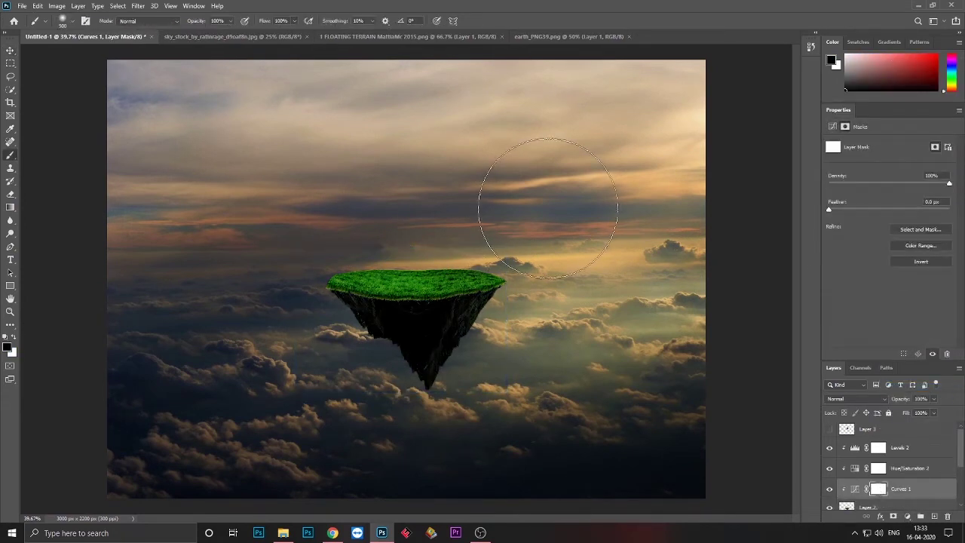
{"action": "left_click_drag", "start_coordinate": [495, 195], "coordinate": [518, 194]}
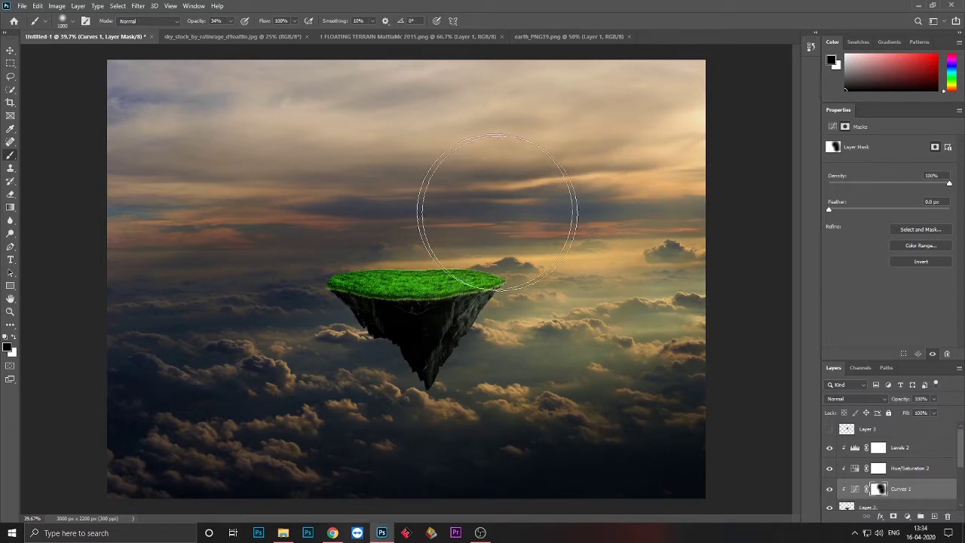
{"action": "left_click", "coordinate": [830, 490]}
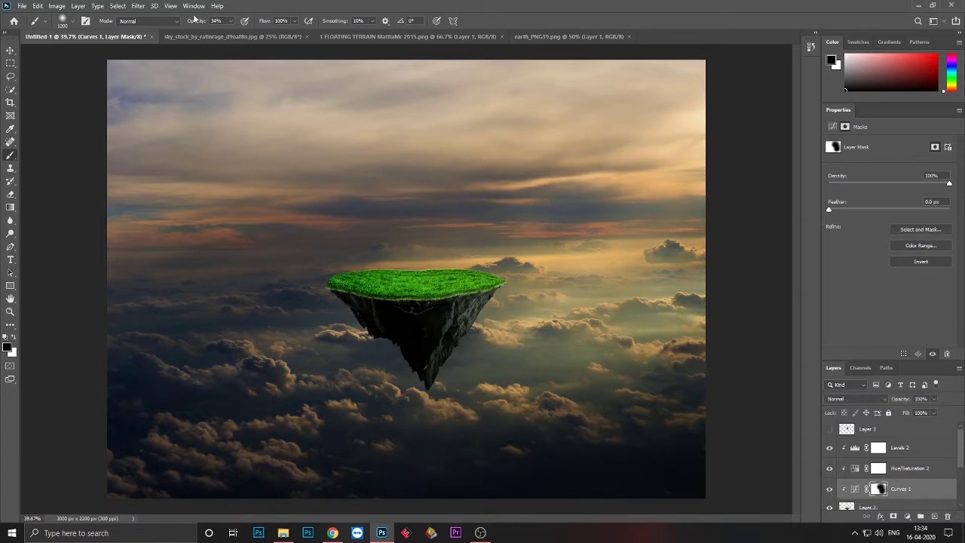
{"action": "left_click", "coordinate": [10, 51]}
{"action": "left_click", "coordinate": [830, 489]}
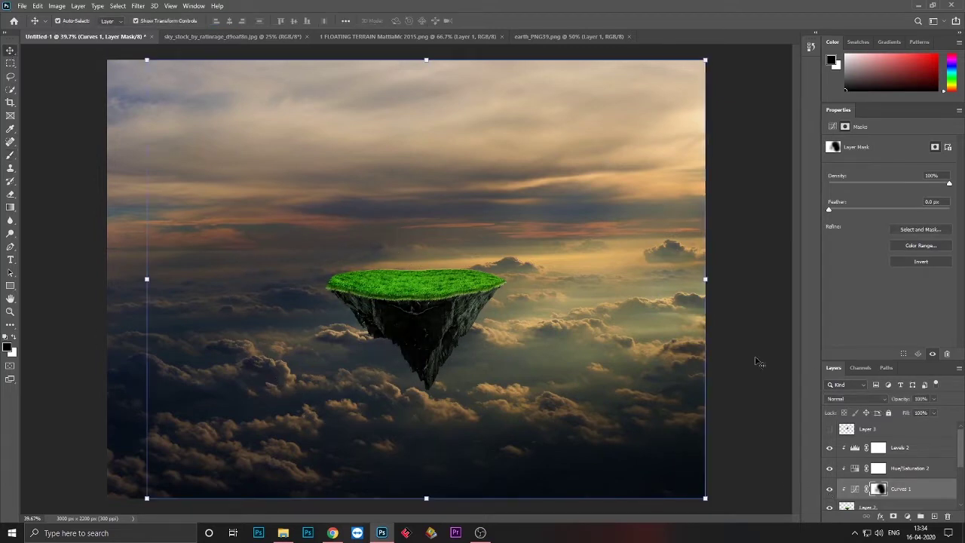
{"action": "left_click", "coordinate": [875, 428]}
Rotate the Earth so it sits naturally on the island.
{"action": "left_click", "coordinate": [830, 428]}
{"action": "key", "text": "ctrl+t"}
{"action": "right_click", "coordinate": [415, 238]}
{"action": "left_click", "coordinate": [498, 375]}
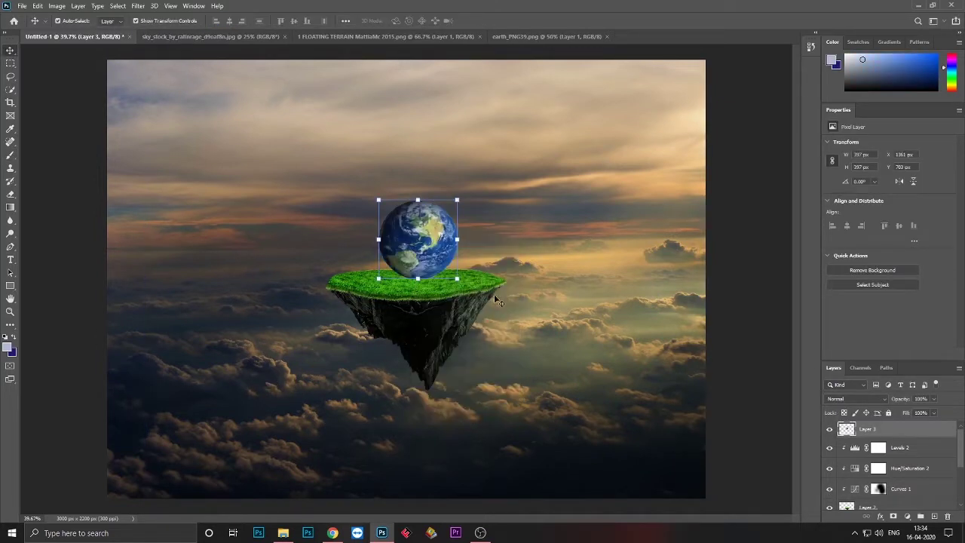
{"action": "left_click_drag", "start_coordinate": [494, 294], "coordinate": [498, 268]}
{"action": "key", "text": "Return"}
{"action": "left_click", "coordinate": [752, 257]}
{"action": "scroll", "coordinate": [435, 245], "scroll_direction": "up", "scroll_amount": 3}
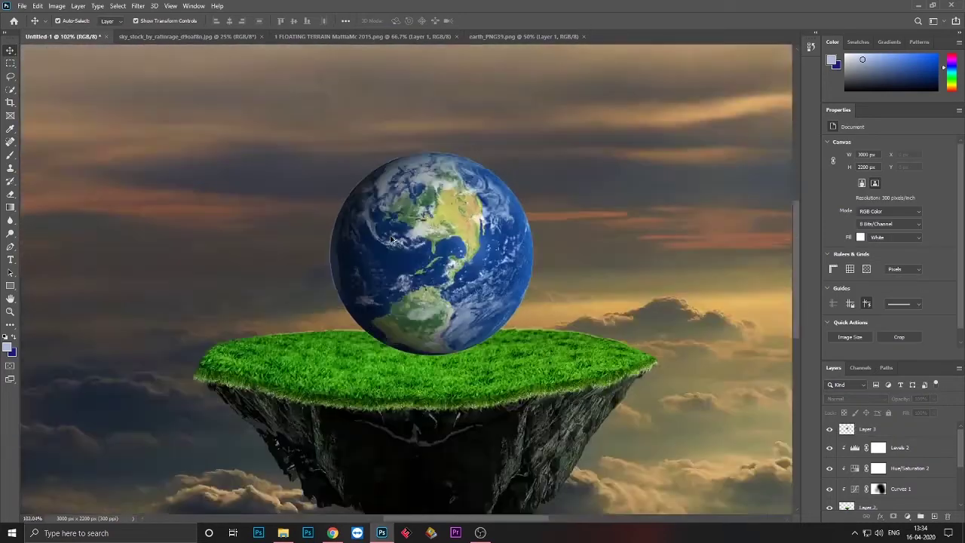
{"action": "scroll", "coordinate": [435, 245], "scroll_direction": "up", "scroll_amount": 2}
{"action": "scroll", "coordinate": [435, 245], "scroll_direction": "down", "scroll_amount": 4}
{"action": "scroll", "coordinate": [435, 245], "scroll_direction": "down", "scroll_amount": 1}
{"action": "left_click", "coordinate": [435, 245]}
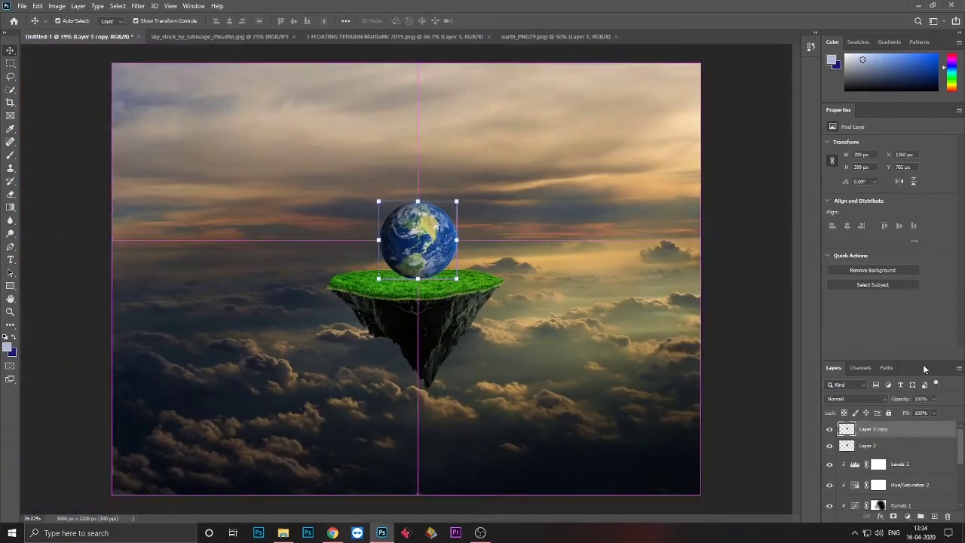
Duplicate the Earth, squash the copy into a flat ellipse, and darken it into a shadow.
{"action": "key", "text": "ctrl+j"}
{"action": "key", "text": "ctrl+t"}
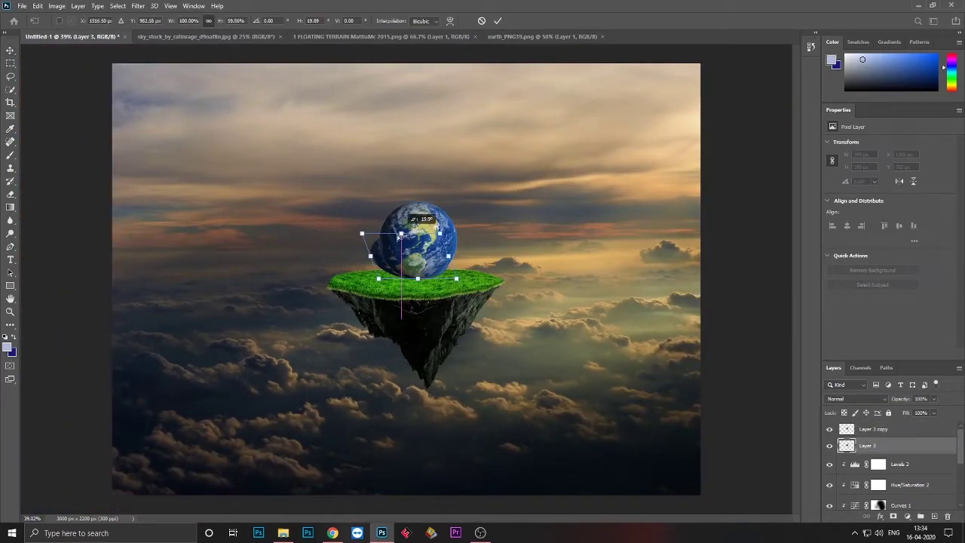
{"action": "left_click_drag", "start_coordinate": [401, 235], "coordinate": [383, 280]}
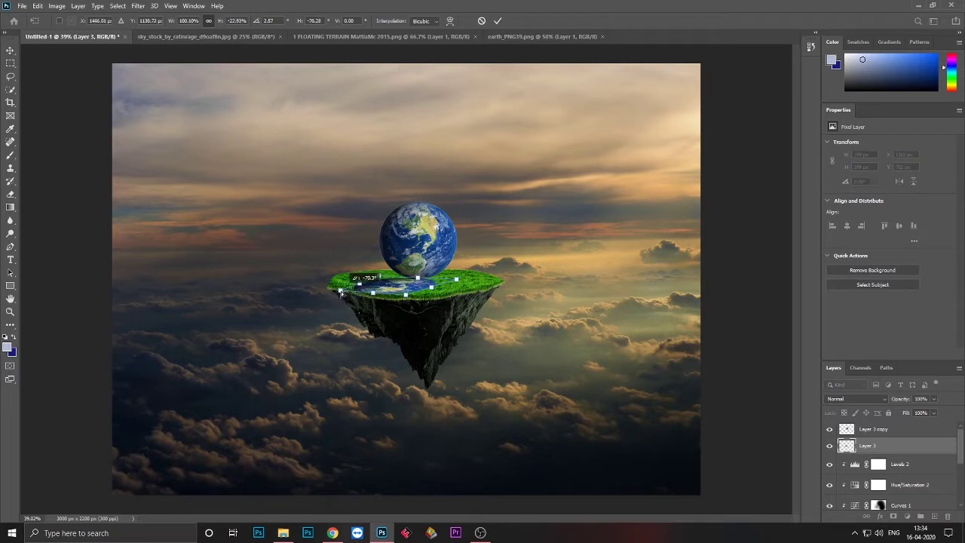
{"action": "key", "text": "Return"}
{"action": "key", "text": "ctrl+u"}
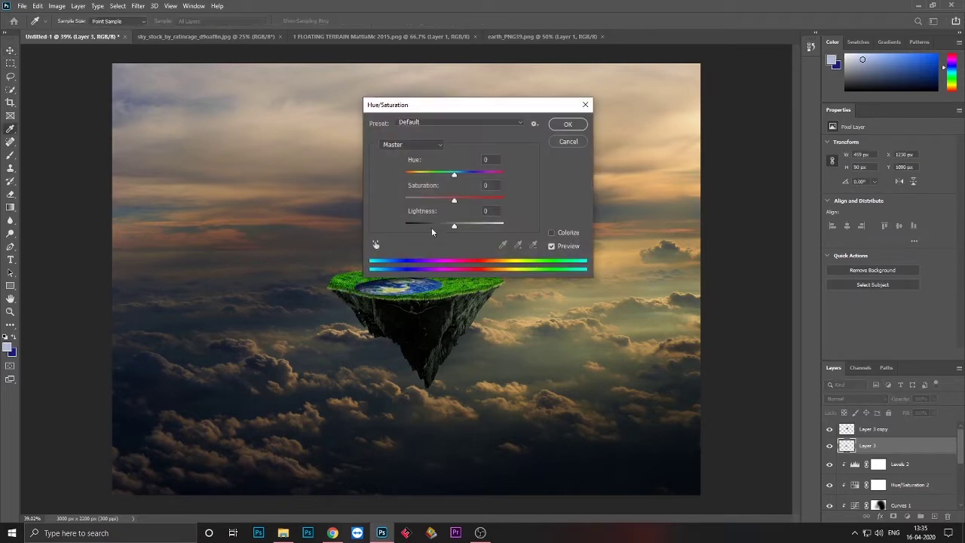
{"action": "left_click_drag", "start_coordinate": [431, 227], "coordinate": [383, 227]}
{"action": "key", "text": "Return"}
{"action": "left_click", "coordinate": [852, 398]}
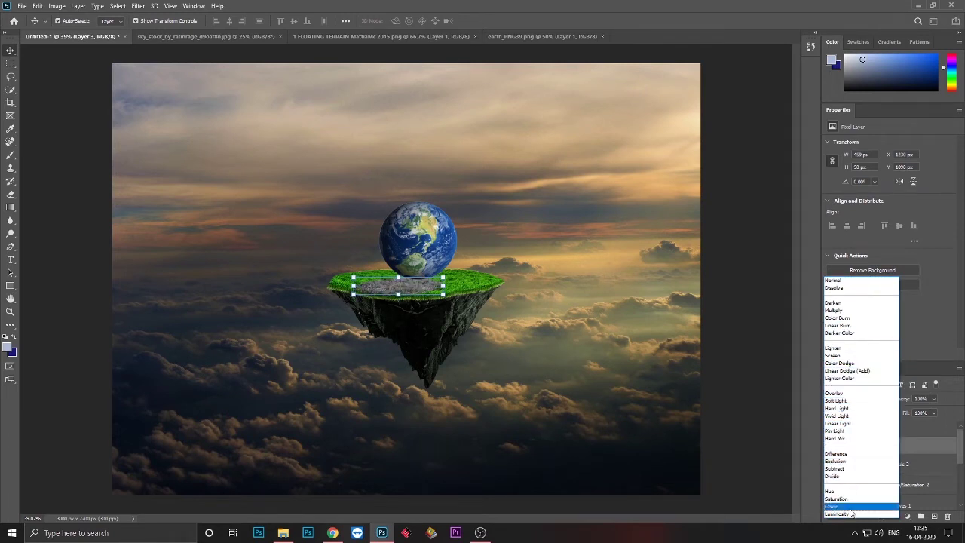
{"action": "left_click", "coordinate": [924, 392]}
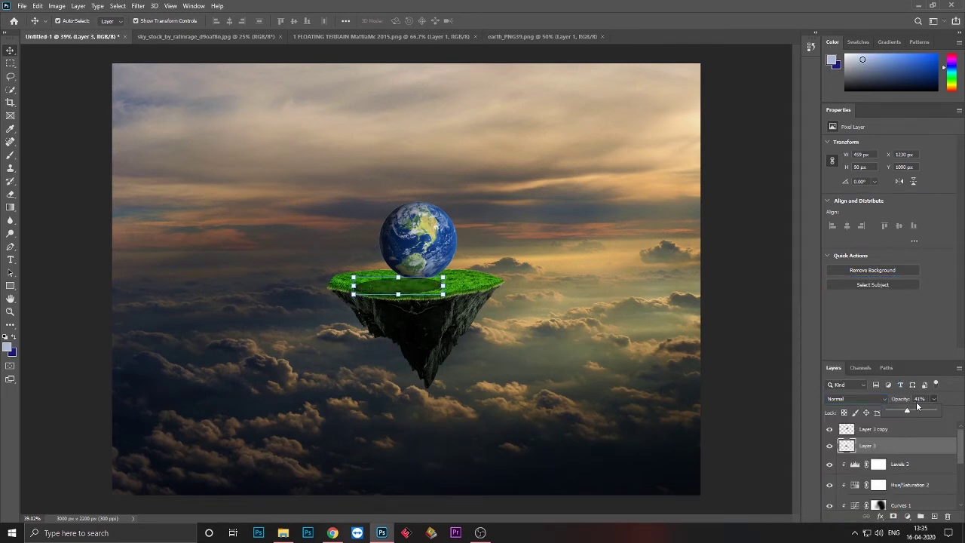
Soften the shadow with Gaussian Blur and add a layer mask for brushing.
{"action": "left_click", "coordinate": [138, 5]}
{"action": "left_click", "coordinate": [283, 167]}
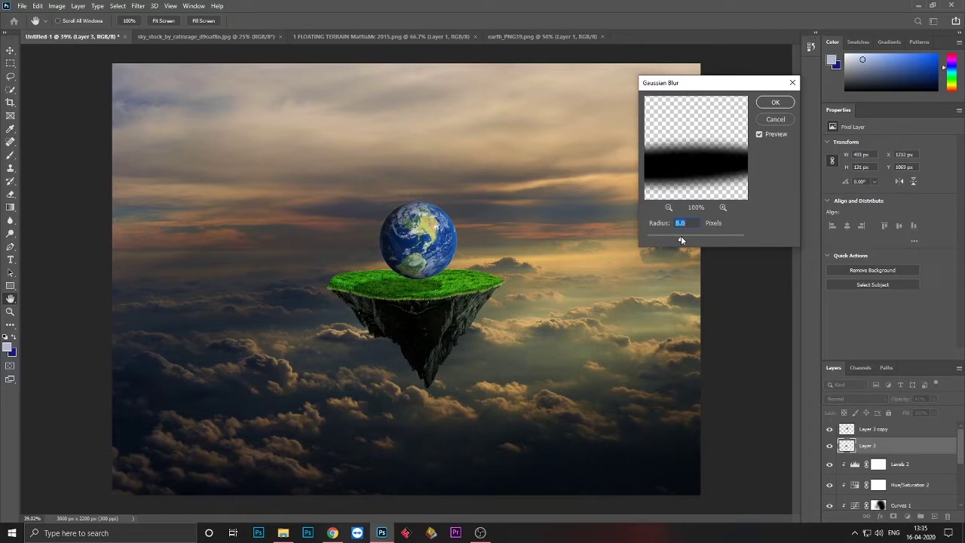
{"action": "key", "text": "Return"}
{"action": "left_click", "coordinate": [11, 50]}
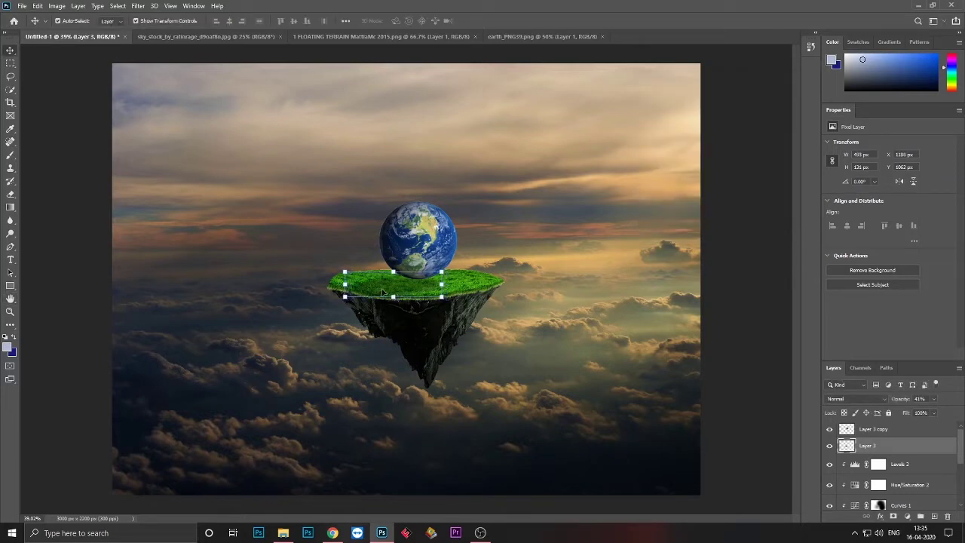
{"action": "scroll", "coordinate": [348, 265], "scroll_direction": "up", "scroll_amount": 3, "text": "alt"}
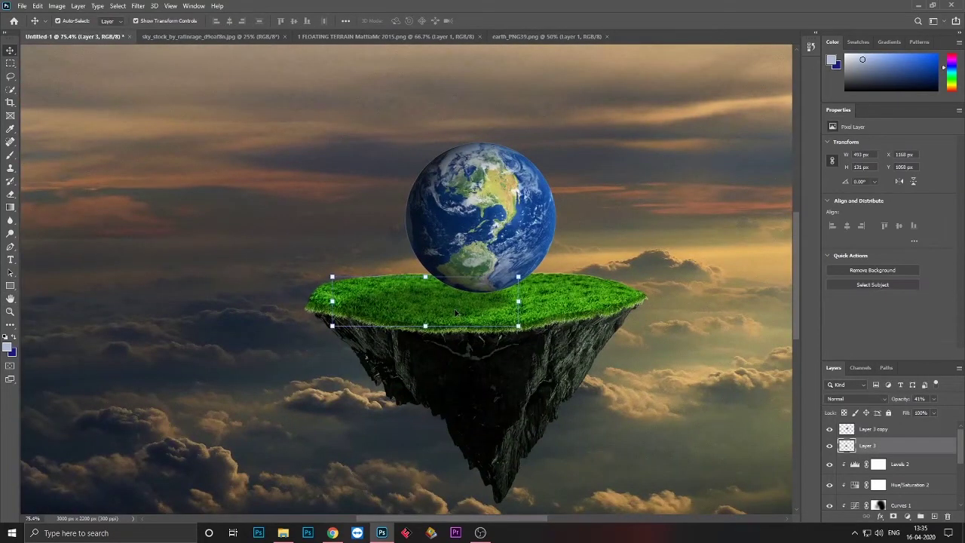
{"action": "left_click", "coordinate": [894, 516]}
{"action": "key", "text": "b"}
{"action": "key", "text": "d"}
{"action": "key", "text": "x"}
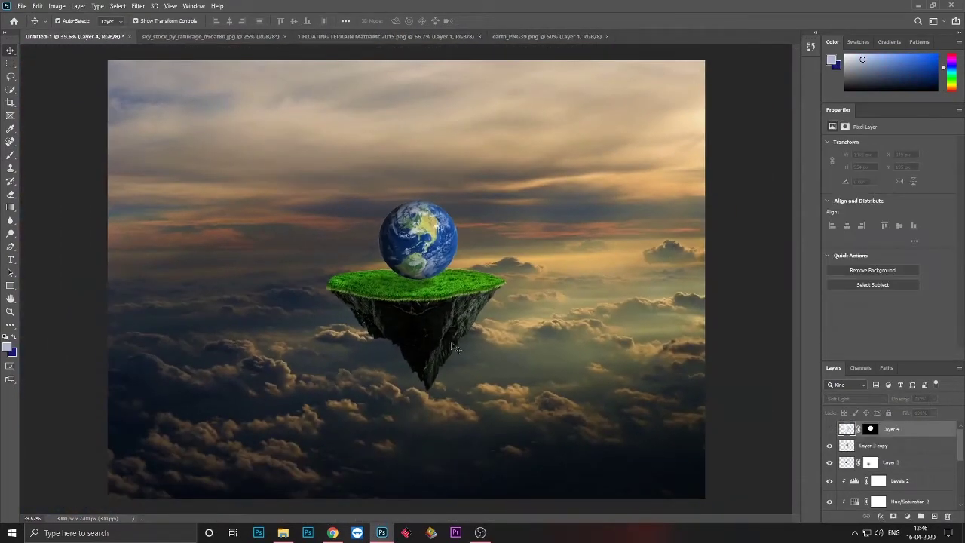
Open the glass globe image nS05m.png from the Desktop.
{"action": "right_click", "coordinate": [671, 36]}
{"action": "left_click", "coordinate": [705, 91]}
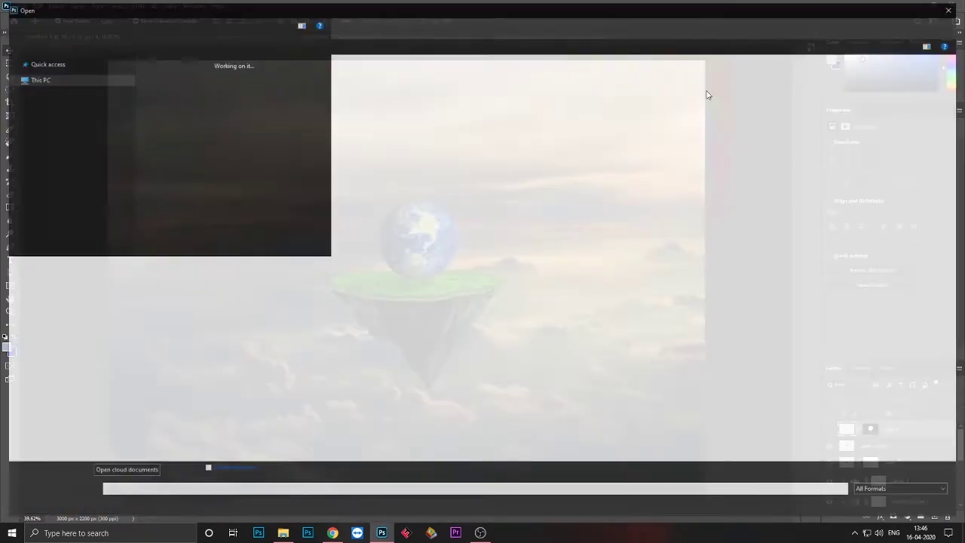
{"action": "left_click", "coordinate": [42, 199]}
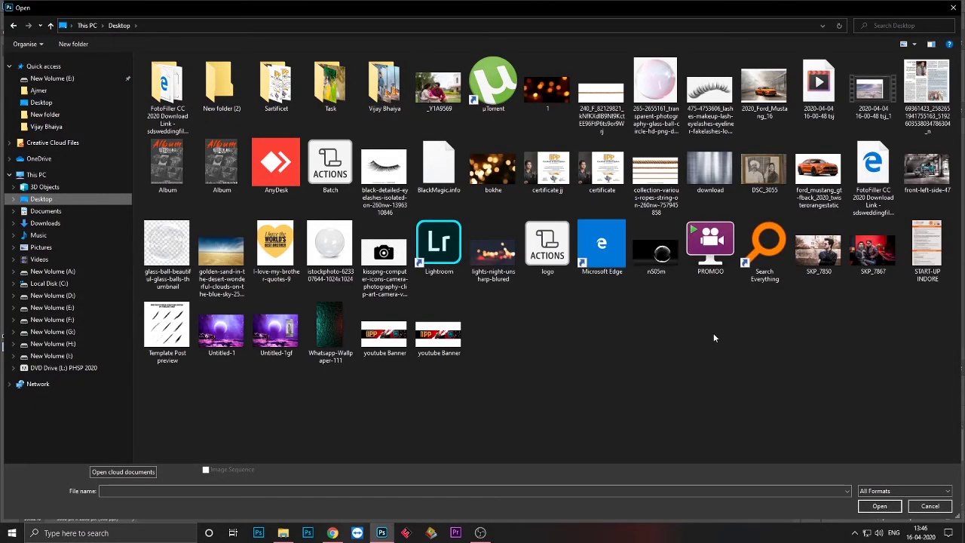
{"action": "double_click", "coordinate": [663, 271]}
Cut the glass globe with a rectangular selection and paste it into the composition.
{"action": "left_click_drag", "start_coordinate": [484, 244], "coordinate": [489, 250]}
{"action": "key", "text": "m"}
{"action": "left_click_drag", "start_coordinate": [390, 214], "coordinate": [523, 349]}
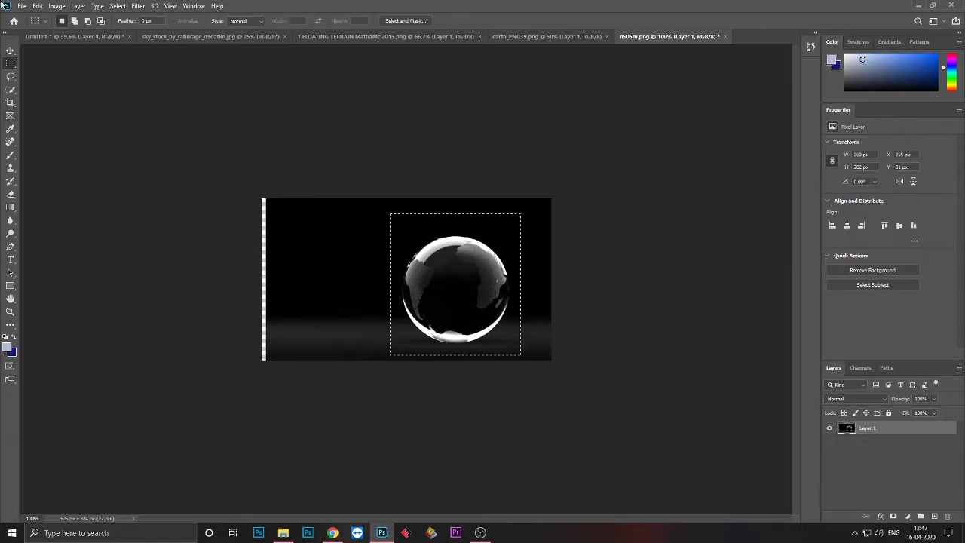
{"action": "key", "text": "ctrl+x"}
{"action": "key", "text": "ctrl+Tab"}
{"action": "key", "text": "ctrl+v"}
Scale, tilt and centre the glass globe around the island and Earth.
{"action": "key", "text": "ctrl+t"}
{"action": "mouse_move", "coordinate": [452, 264]}
{"action": "left_mouse_down"}
{"action": "mouse_move", "coordinate": [491, 295]}
{"action": "mouse_move", "coordinate": [560, 139]}
{"action": "mouse_move", "coordinate": [521, 332]}
{"action": "left_mouse_up"}
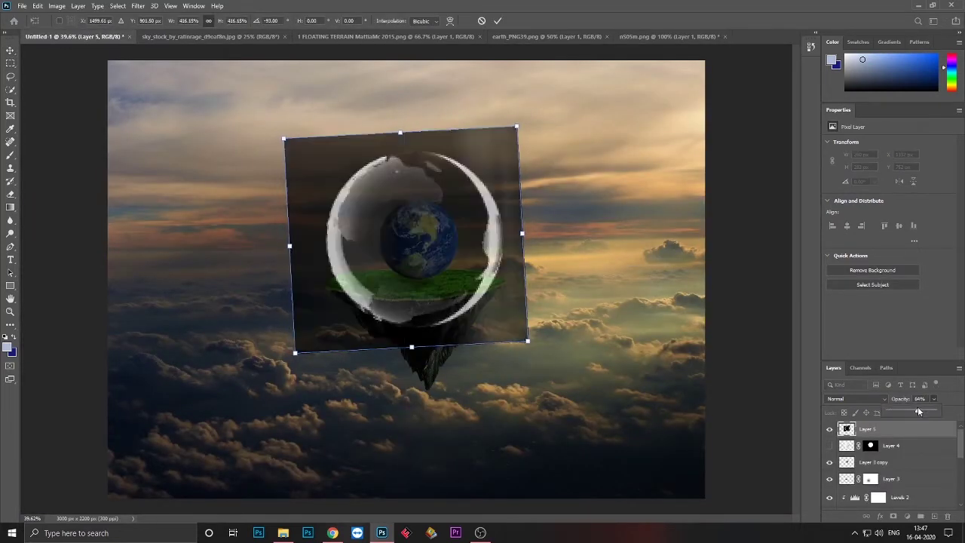
{"action": "left_click_drag", "start_coordinate": [900, 398], "coordinate": [867, 399]}
{"action": "left_click_drag", "start_coordinate": [518, 336], "coordinate": [541, 350]}
{"action": "left_click_drag", "start_coordinate": [486, 230], "coordinate": [490, 244]}
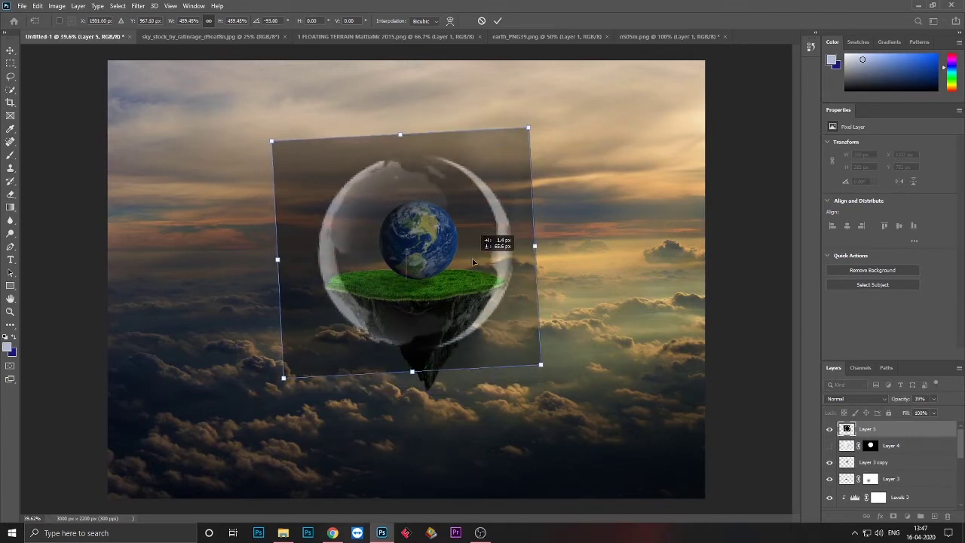
{"action": "left_click_drag", "start_coordinate": [542, 364], "coordinate": [537, 361]}
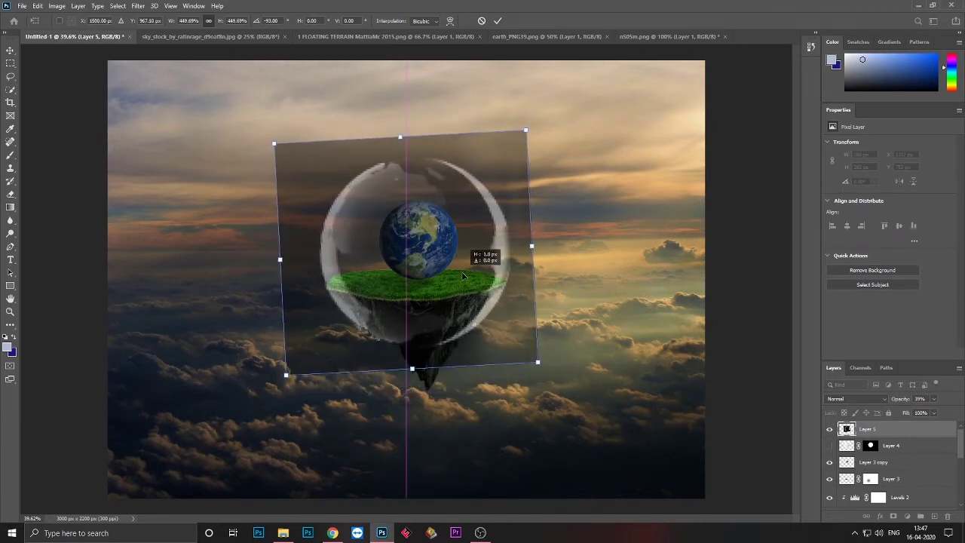
{"action": "key", "text": "Return"}
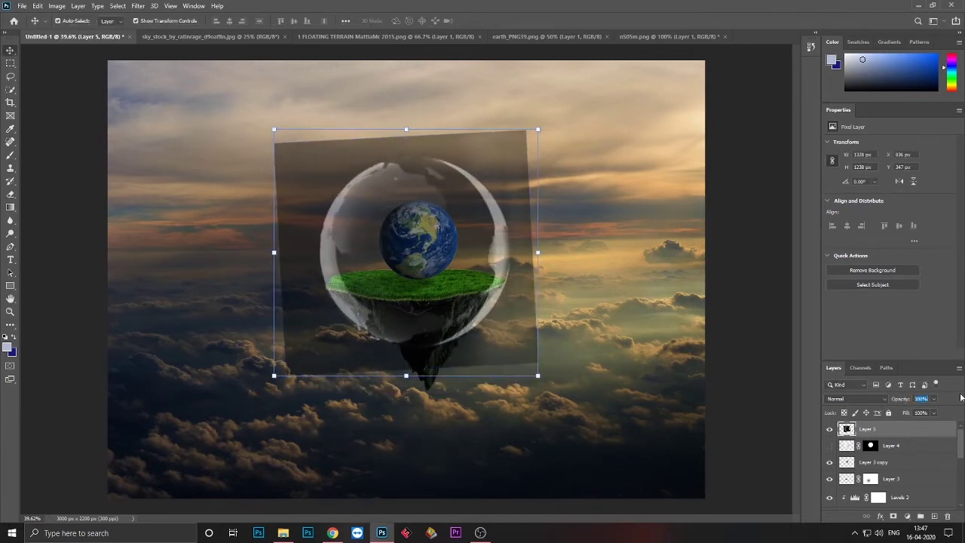
Set the globe layer to Screen blend mode and add a layer mask.
{"action": "left_click", "coordinate": [852, 398]}
{"action": "left_click", "coordinate": [854, 357]}
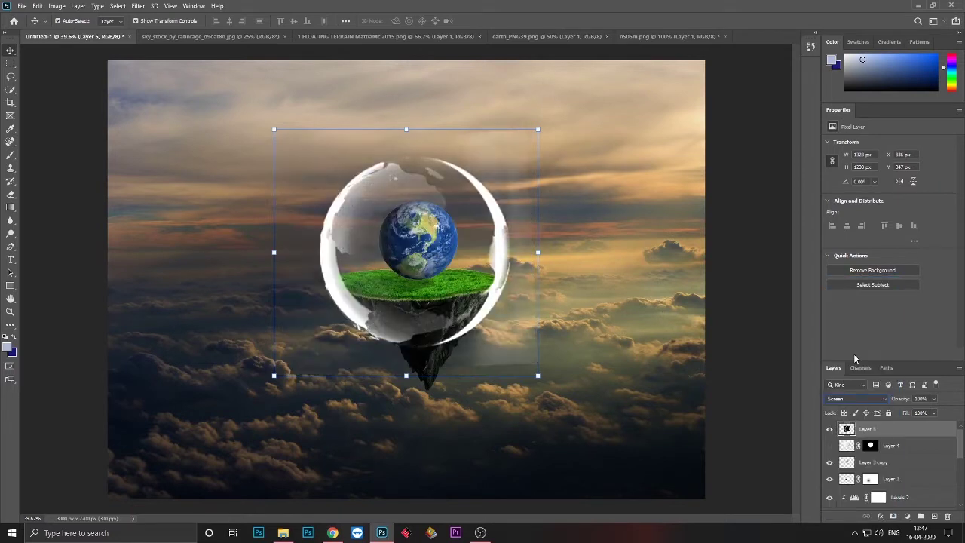
{"action": "left_click", "coordinate": [892, 515]}
Paint the globe's mask to hide the bubble over the island's lower rock.
{"action": "key", "text": "b"}
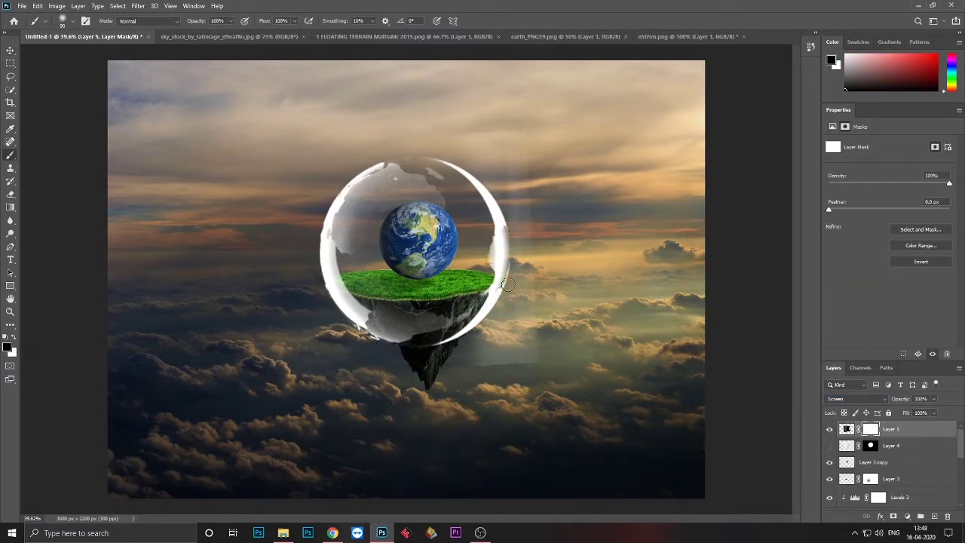
{"action": "left_click_drag", "start_coordinate": [492, 353], "coordinate": [361, 343]}
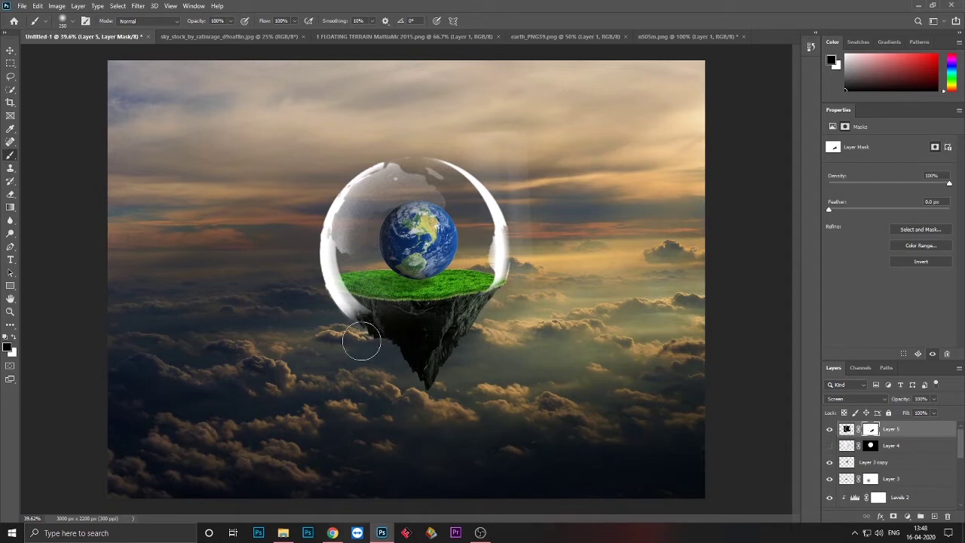
{"action": "scroll", "coordinate": [491, 299], "scroll_direction": "up", "scroll_amount": 3}
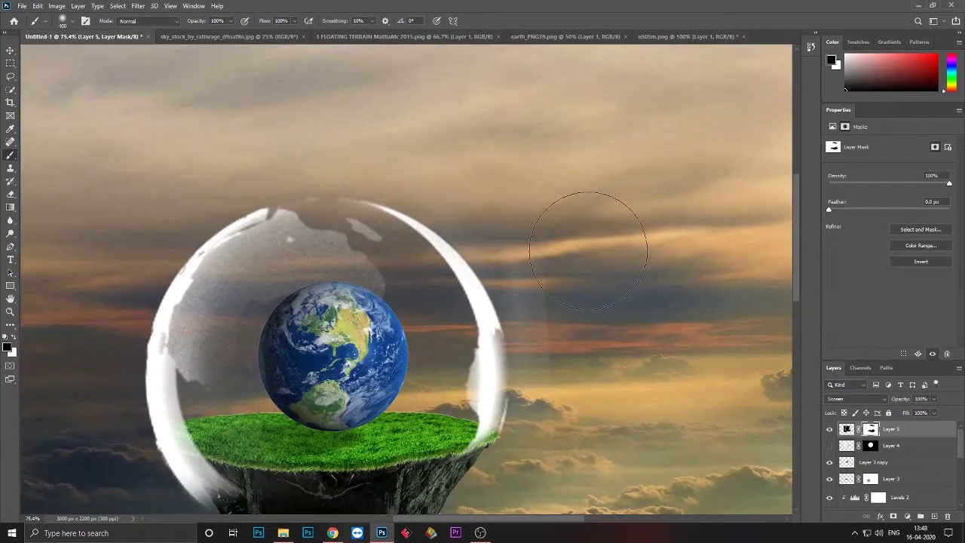
{"action": "scroll", "coordinate": [504, 187], "scroll_direction": "down", "scroll_amount": 5}
{"action": "scroll", "coordinate": [422, 316], "scroll_direction": "left", "scroll_amount": 3}
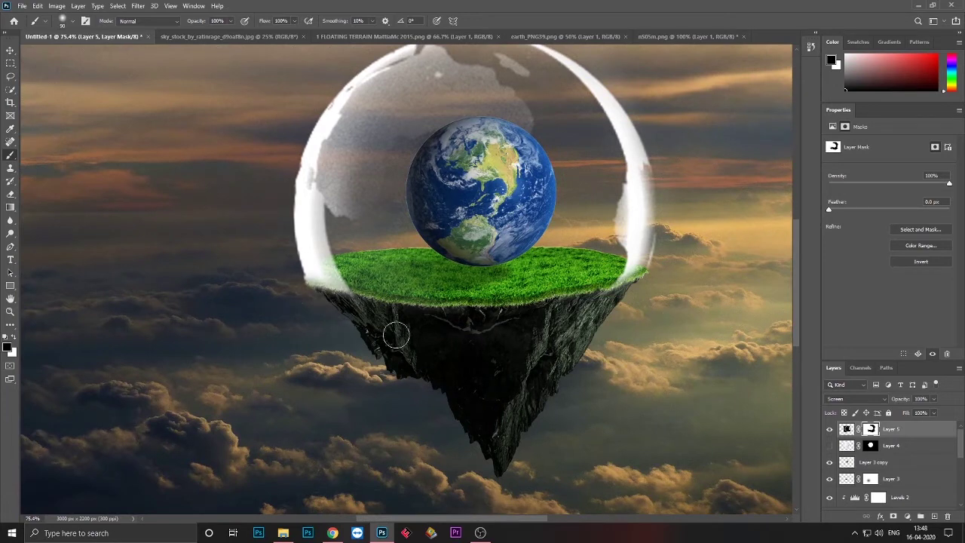
{"action": "scroll", "coordinate": [323, 282], "scroll_direction": "right", "scroll_amount": 5}
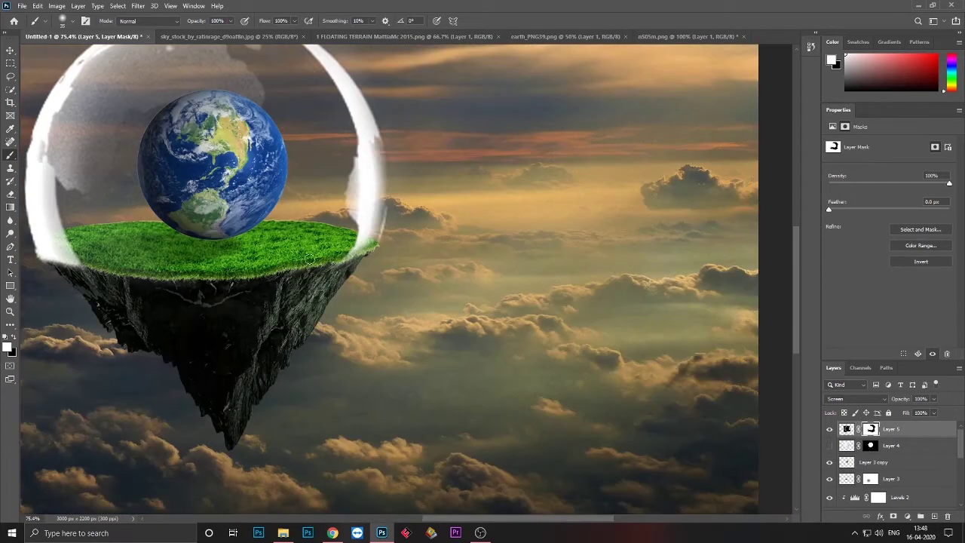
{"action": "scroll", "coordinate": [342, 253], "scroll_direction": "up", "scroll_amount": 3}
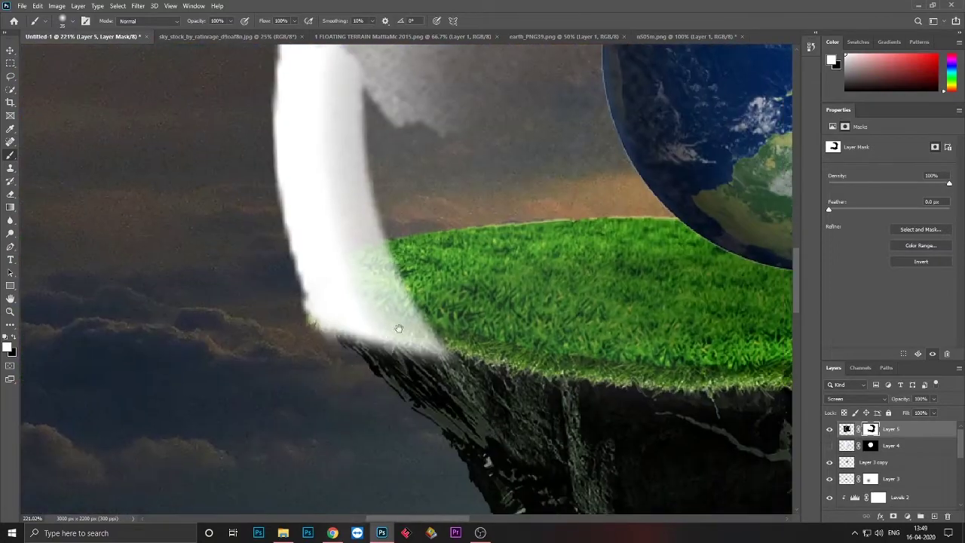
{"action": "right_click", "coordinate": [412, 357]}
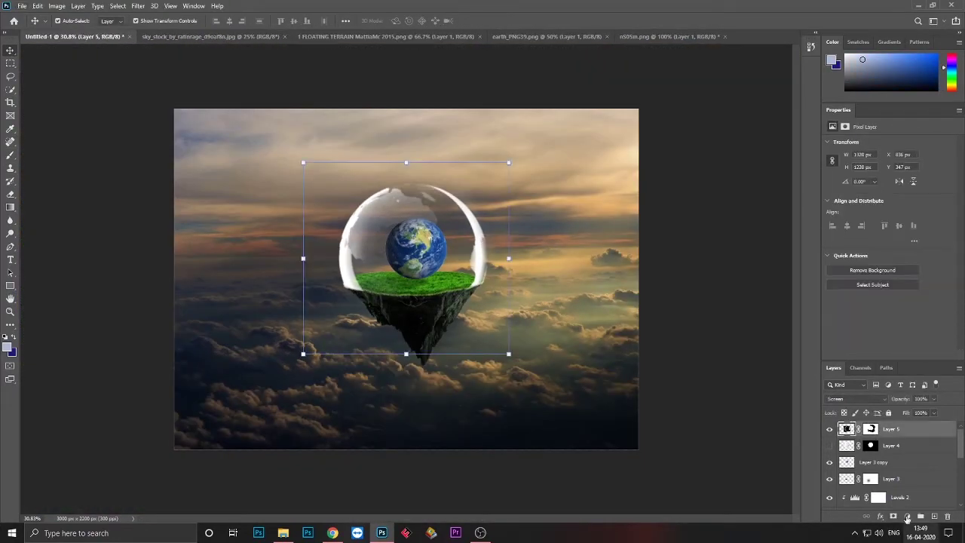
Add a Levels adjustment deepening the sphere's dark tones.
{"action": "left_click", "coordinate": [907, 518]}
{"action": "left_click", "coordinate": [873, 277]}
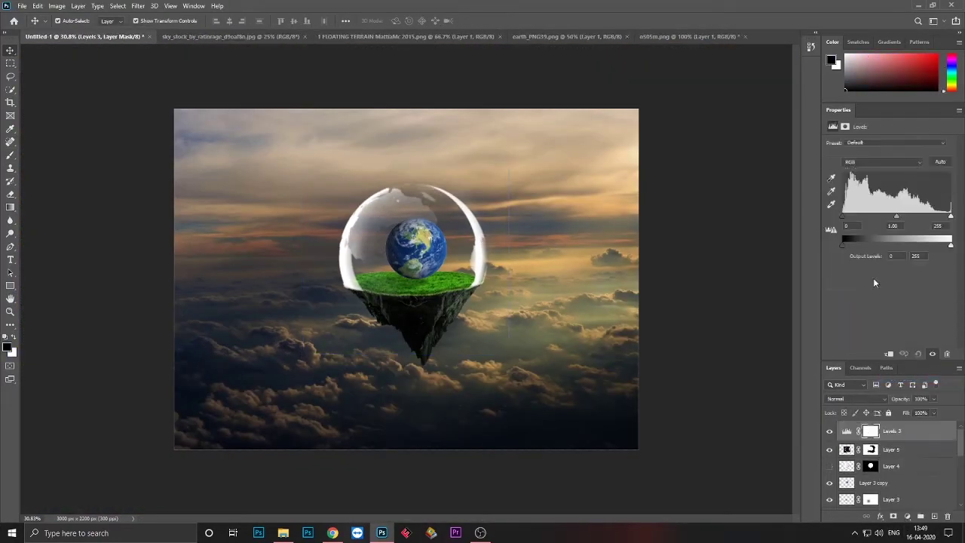
{"action": "left_click_drag", "start_coordinate": [842, 216], "coordinate": [864, 220]}
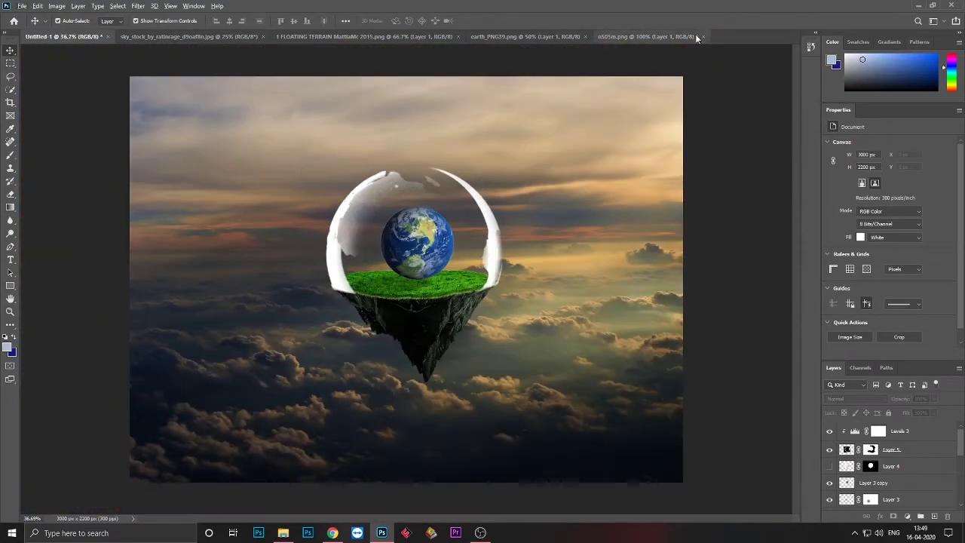
Open the virus PNG from the Earth folder and place it, scaled down, in the lower-left sky.
{"action": "key", "text": "ctrl+o"}
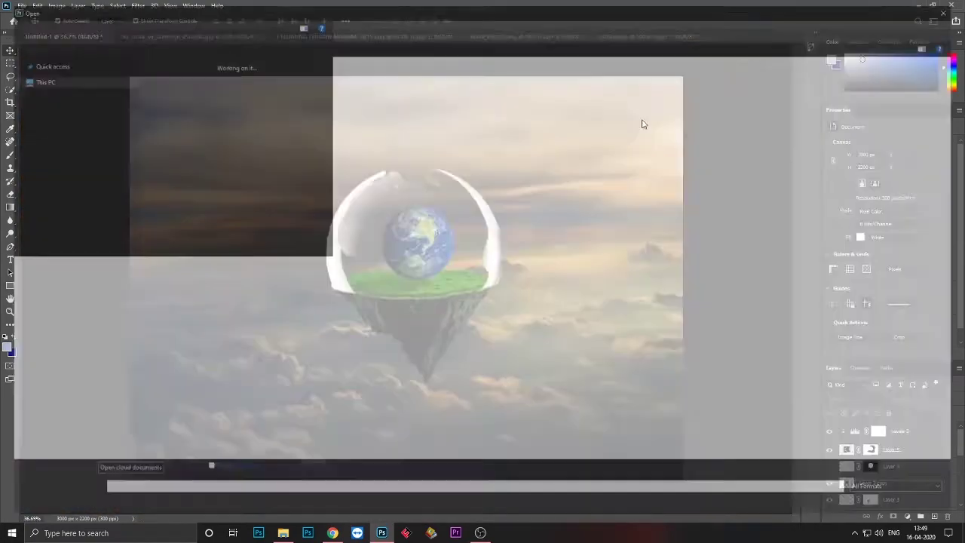
{"action": "left_click", "coordinate": [52, 295]}
{"action": "double_click", "coordinate": [492, 268]}
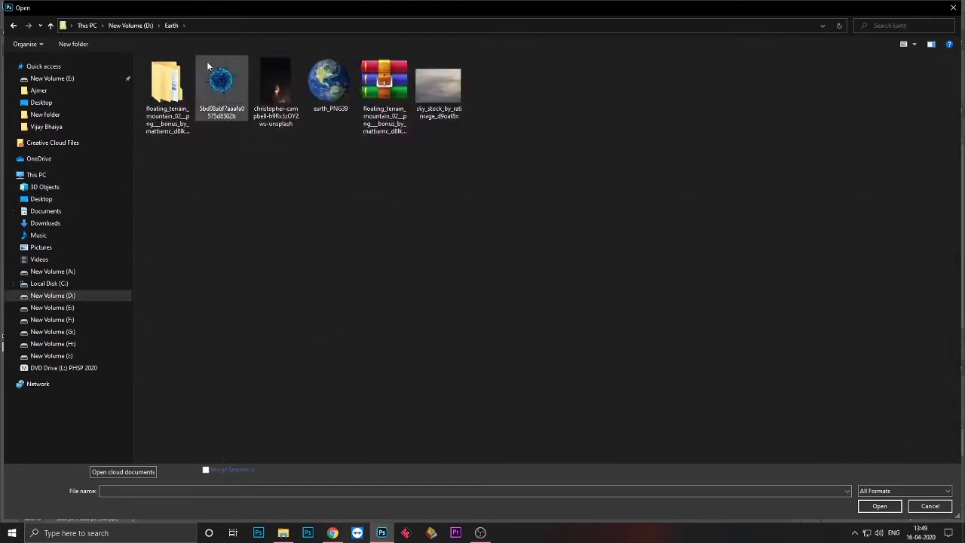
{"action": "double_click", "coordinate": [215, 86]}
{"action": "mouse_move", "coordinate": [407, 279]}
{"action": "left_mouse_down"}
{"action": "mouse_move", "coordinate": [230, 351]}
{"action": "mouse_move", "coordinate": [243, 334]}
{"action": "left_mouse_up"}
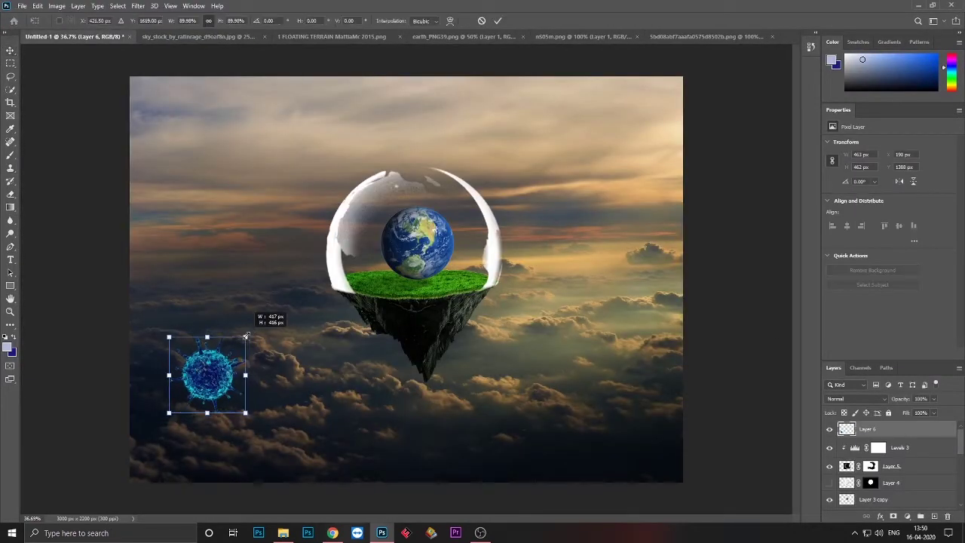
{"action": "left_click_drag", "start_coordinate": [218, 377], "coordinate": [229, 392]}
Darken the virus with clipped Levels, recolour it cyan with Hue/Saturation, and group them.
{"action": "left_click", "coordinate": [907, 517]}
{"action": "left_click", "coordinate": [901, 382]}
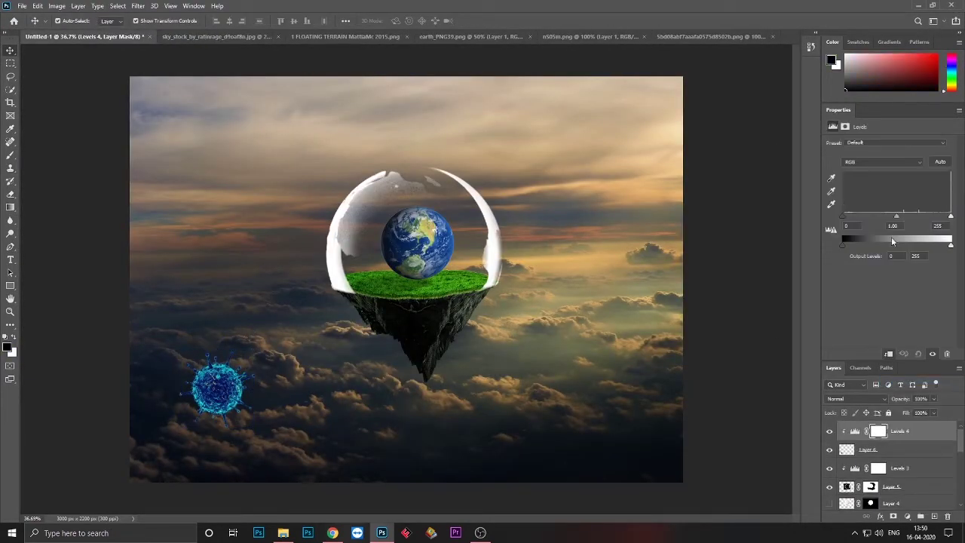
{"action": "left_click_drag", "start_coordinate": [845, 216], "coordinate": [857, 219]}
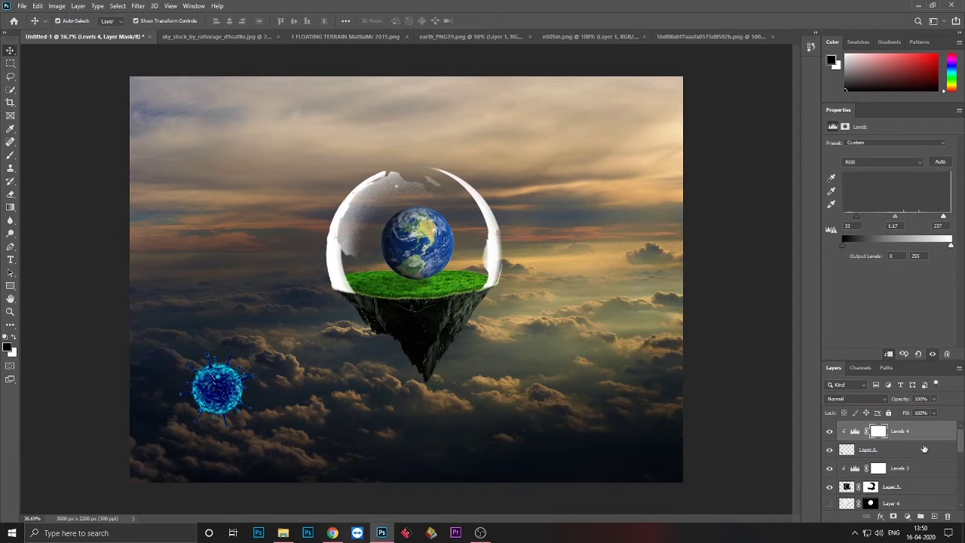
{"action": "left_click", "coordinate": [925, 450]}
{"action": "left_click", "coordinate": [907, 517]}
{"action": "left_click", "coordinate": [901, 445]}
{"action": "mouse_move", "coordinate": [889, 181]}
{"action": "left_mouse_down"}
{"action": "mouse_move", "coordinate": [853, 194]}
{"action": "mouse_move", "coordinate": [887, 217]}
{"action": "left_mouse_up"}
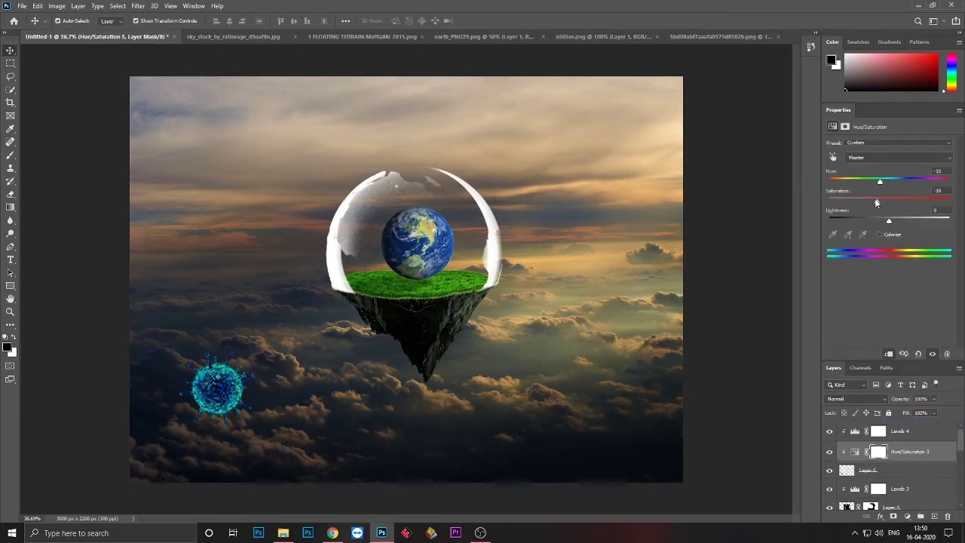
{"action": "key", "text": "ctrl+g"}
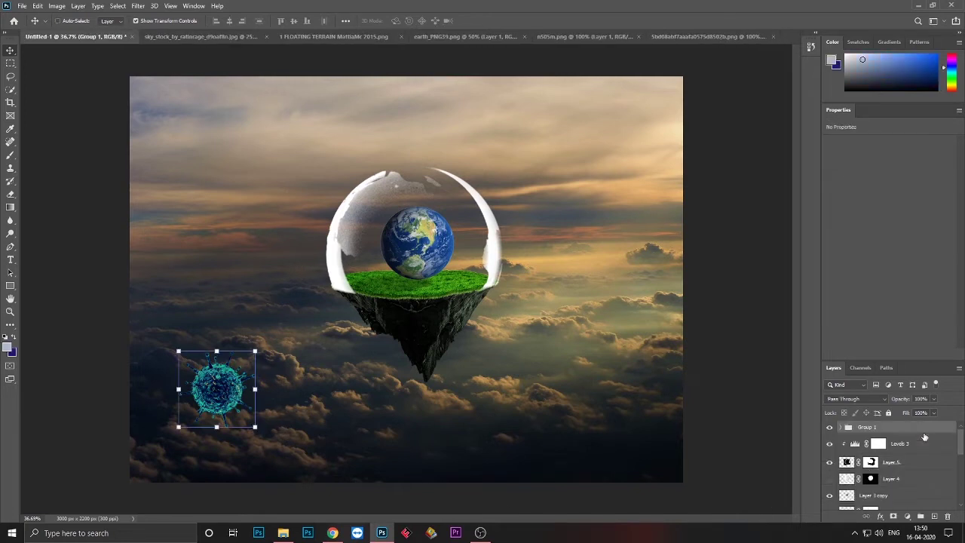
Merge the virus group into one layer and add an enlarged copy at lower right.
{"action": "right_click", "coordinate": [907, 428]}
{"action": "left_click", "coordinate": [890, 348]}
{"action": "left_click_drag", "start_coordinate": [217, 389], "coordinate": [581, 420]}
{"action": "left_click_drag", "start_coordinate": [621, 452], "coordinate": [655, 494]}
Add a smaller virus copy in the upper right and nudge the viruses into position.
{"action": "left_click_drag", "start_coordinate": [603, 436], "coordinate": [592, 266]}
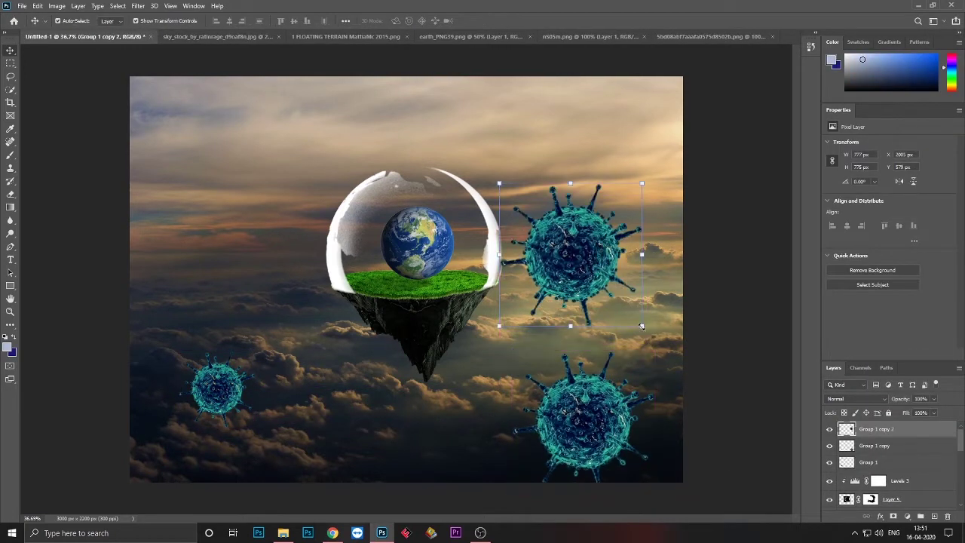
{"action": "mouse_move", "coordinate": [642, 323]}
{"action": "left_mouse_down"}
{"action": "mouse_move", "coordinate": [585, 267]}
{"action": "mouse_move", "coordinate": [612, 250]}
{"action": "mouse_move", "coordinate": [565, 289]}
{"action": "mouse_move", "coordinate": [578, 298]}
{"action": "left_mouse_up"}
{"action": "key", "text": "Return"}
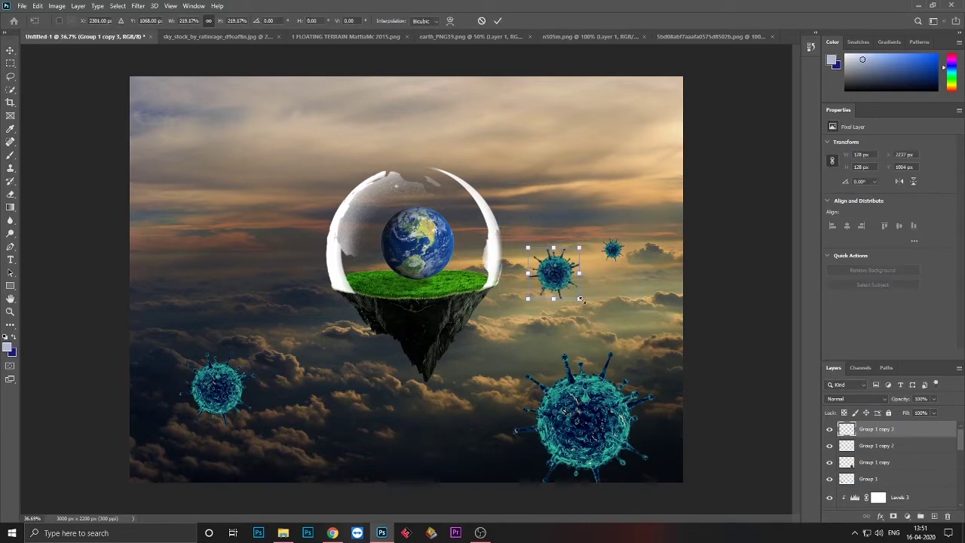
{"action": "key", "text": "Return"}
{"action": "left_click_drag", "start_coordinate": [240, 407], "coordinate": [248, 401]}
{"action": "left_click_drag", "start_coordinate": [613, 454], "coordinate": [622, 469]}
Apply Gaussian Blur to the large foreground virus and the distant small copy (radius 4.3).
{"action": "left_click", "coordinate": [138, 5]}
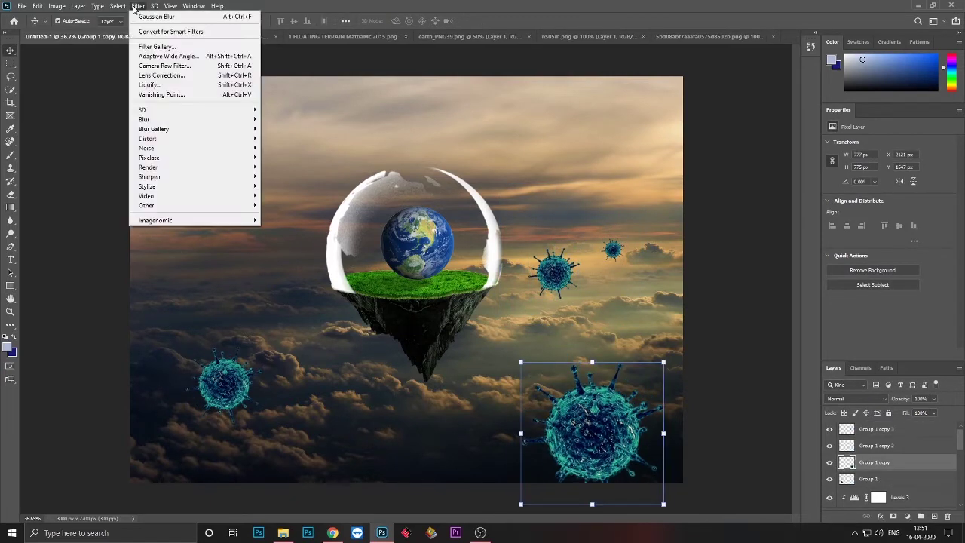
{"action": "left_click", "coordinate": [287, 157]}
{"action": "key", "text": "Return"}
{"action": "left_click", "coordinate": [574, 280]}
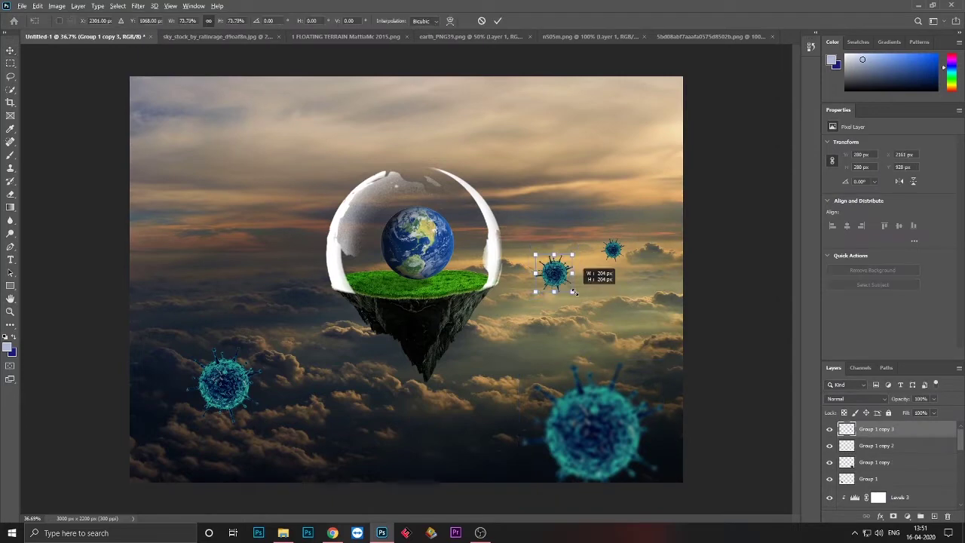
{"action": "left_click", "coordinate": [613, 249]}
{"action": "left_click", "coordinate": [138, 5]}
{"action": "left_click", "coordinate": [286, 157]}
{"action": "left_click_drag", "start_coordinate": [679, 238], "coordinate": [669, 241]}
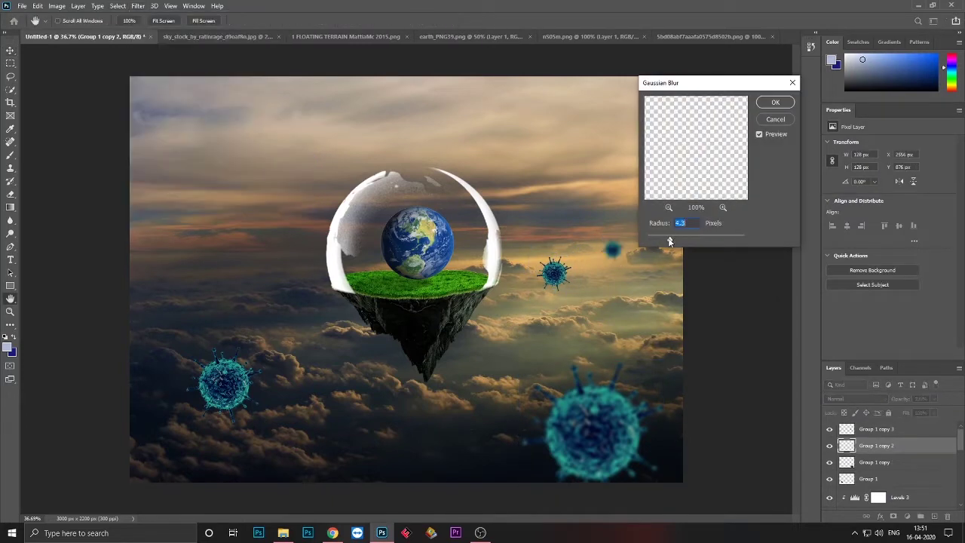
{"action": "key", "text": "Return"}
{"action": "left_click", "coordinate": [554, 271]}
Gaussian-blur the other small virus copy and the cloudy sky background layer.
{"action": "left_click", "coordinate": [138, 5]}
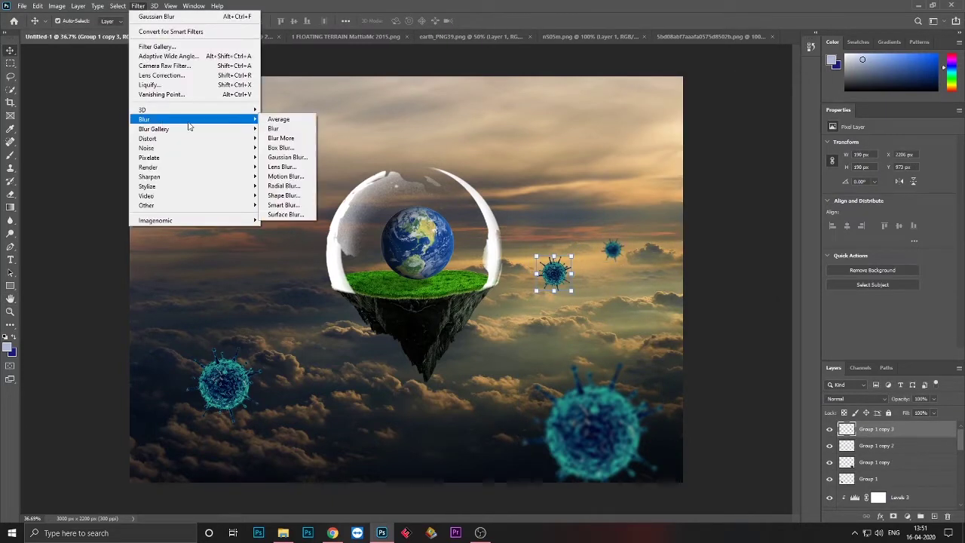
{"action": "left_click", "coordinate": [287, 157]}
{"action": "left_click", "coordinate": [774, 103]}
{"action": "scroll", "coordinate": [890, 460], "scroll_direction": "down", "scroll_amount": 5}
{"action": "left_click", "coordinate": [867, 484]}
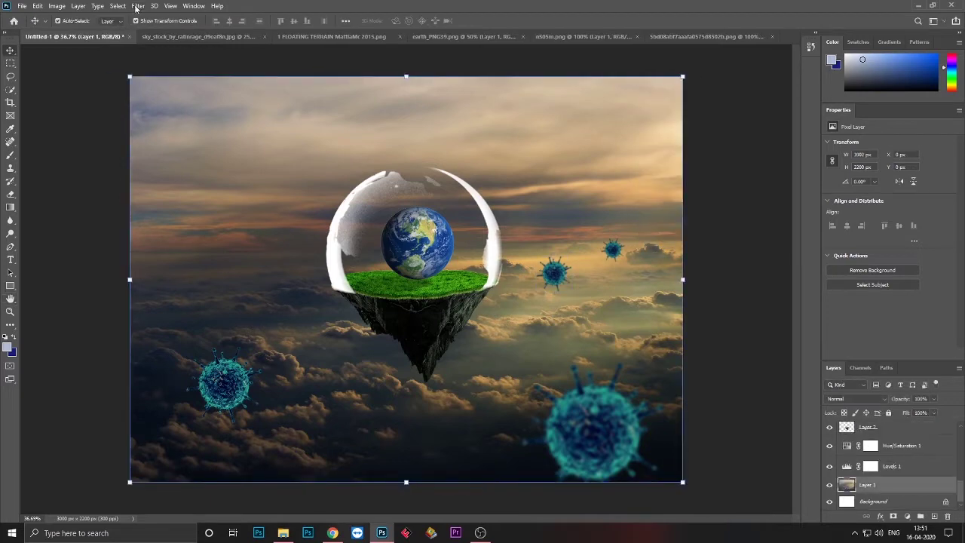
{"action": "left_click", "coordinate": [138, 6]}
{"action": "left_click", "coordinate": [287, 157]}
{"action": "left_click_drag", "start_coordinate": [657, 239], "coordinate": [668, 240]}
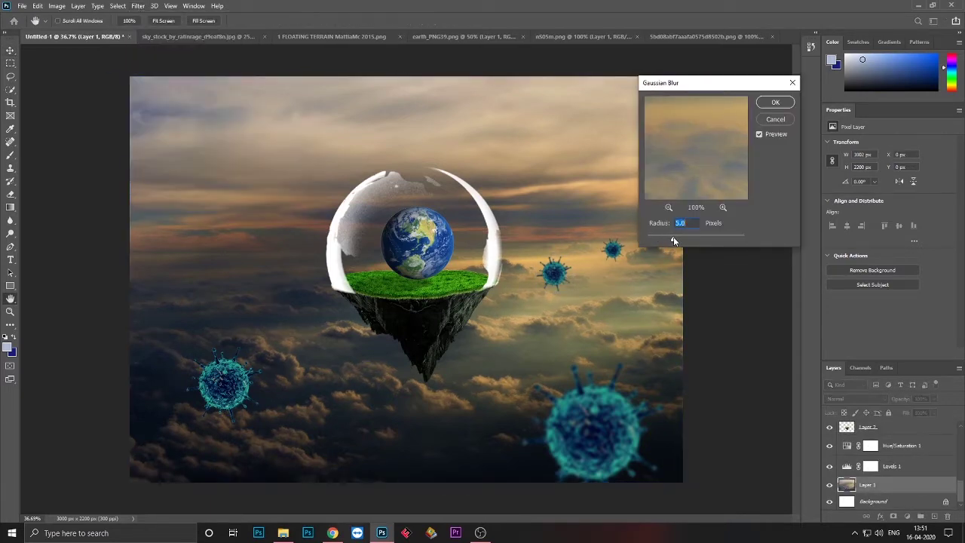
{"action": "left_click", "coordinate": [775, 103]}
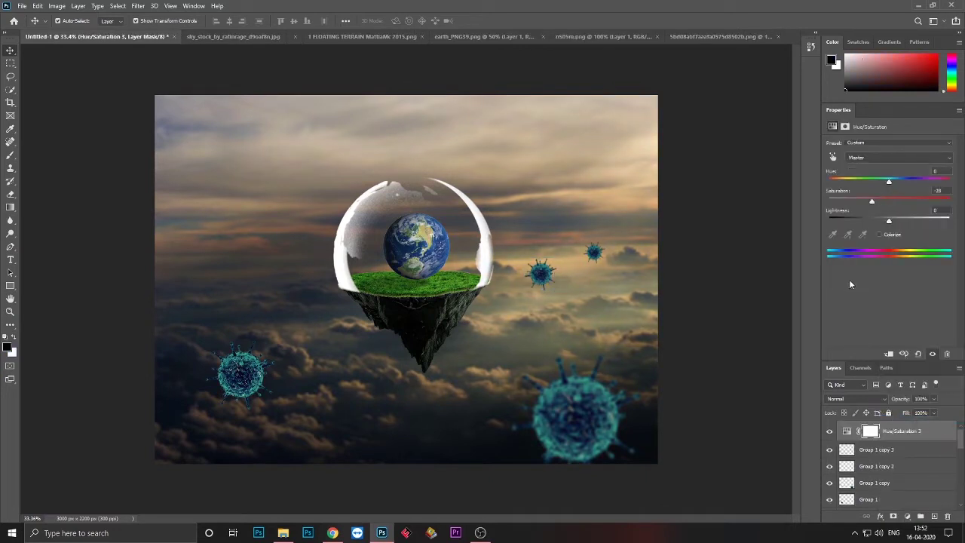
Reorder an adjustment layer and set the foreground colour to orange #ffa800.
{"action": "scroll", "coordinate": [889, 459], "scroll_direction": "down", "scroll_amount": 5}
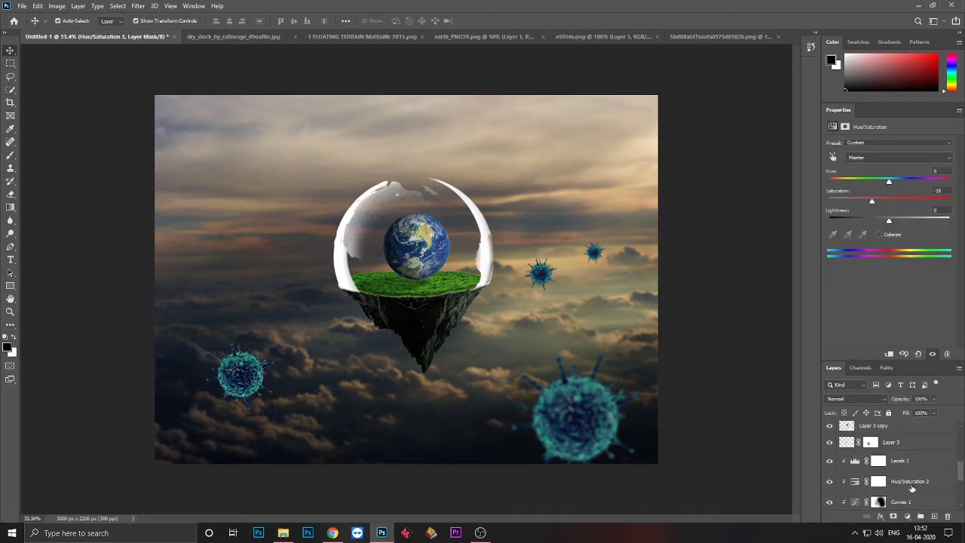
{"action": "left_click", "coordinate": [867, 484]}
{"action": "left_click_drag", "start_coordinate": [897, 450], "coordinate": [902, 445]}
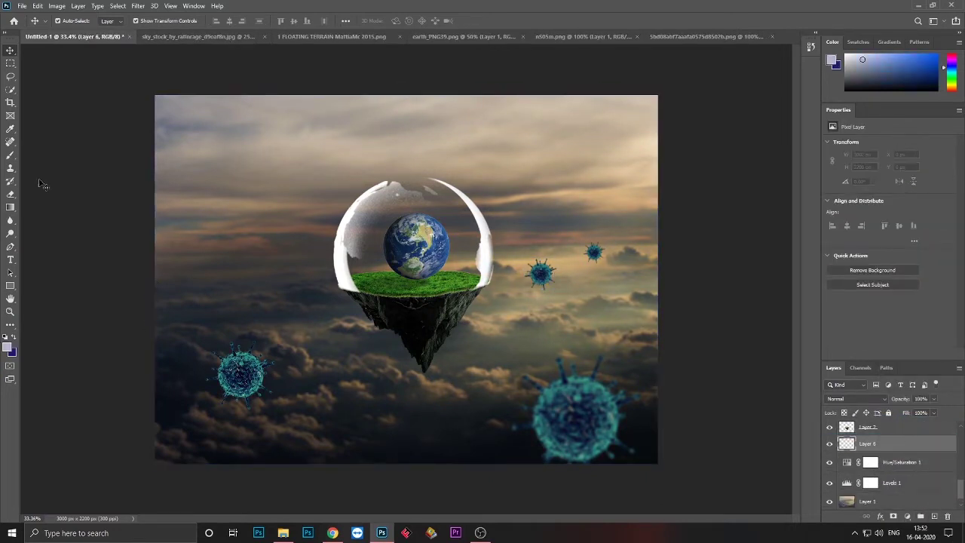
{"action": "left_click", "coordinate": [10, 128]}
{"action": "left_click", "coordinate": [7, 346]}
{"action": "left_click", "coordinate": [730, 234]}
{"action": "left_click_drag", "start_coordinate": [733, 243], "coordinate": [729, 247]}
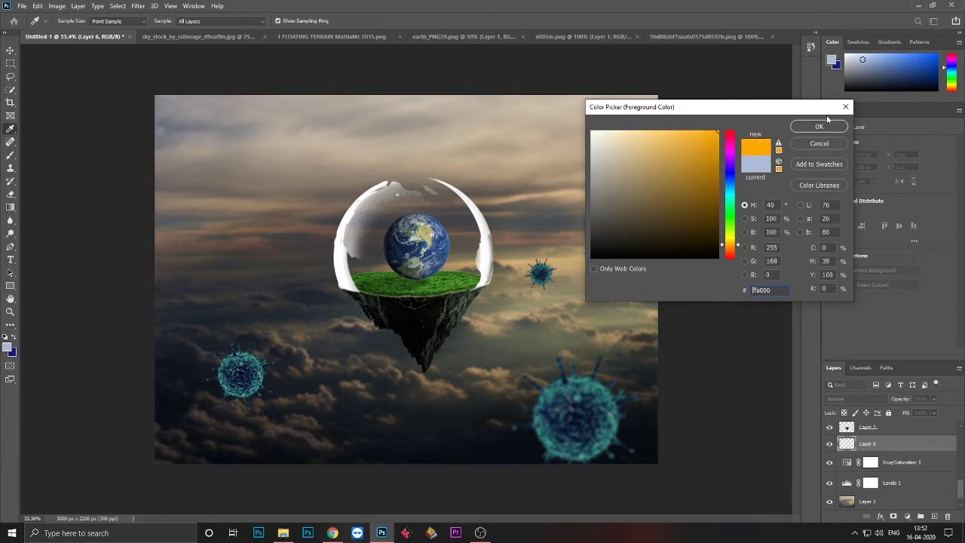
{"action": "left_click", "coordinate": [819, 126]}
Enlarge a soft orange dot across the right sky and set its blend mode to Screen.
{"action": "key", "text": "b"}
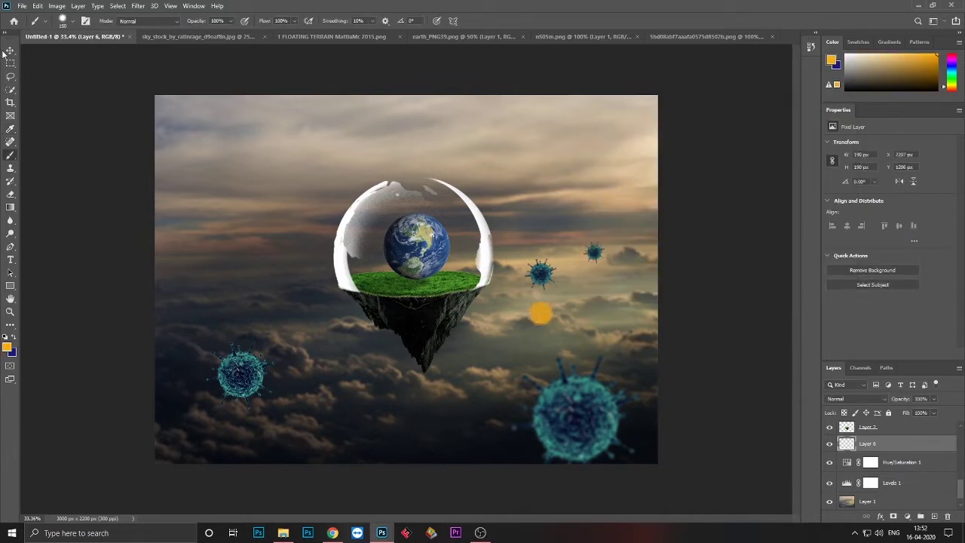
{"action": "key", "text": "ctrl+z"}
{"action": "right_click", "coordinate": [541, 297]}
{"action": "key", "text": "Escape"}
{"action": "key", "text": "ctrl+t"}
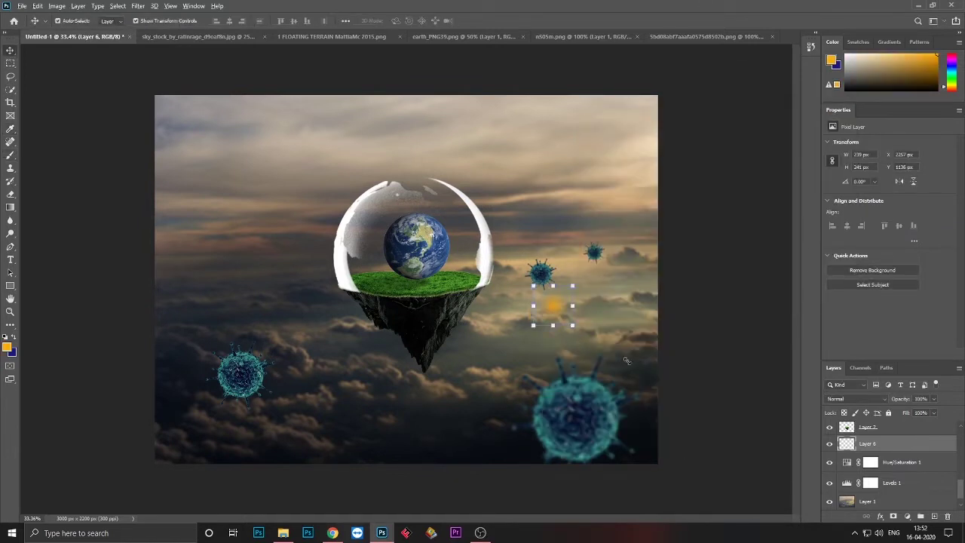
{"action": "left_click_drag", "start_coordinate": [570, 301], "coordinate": [822, 283]}
{"action": "key", "text": "Return"}
{"action": "left_click", "coordinate": [856, 398]}
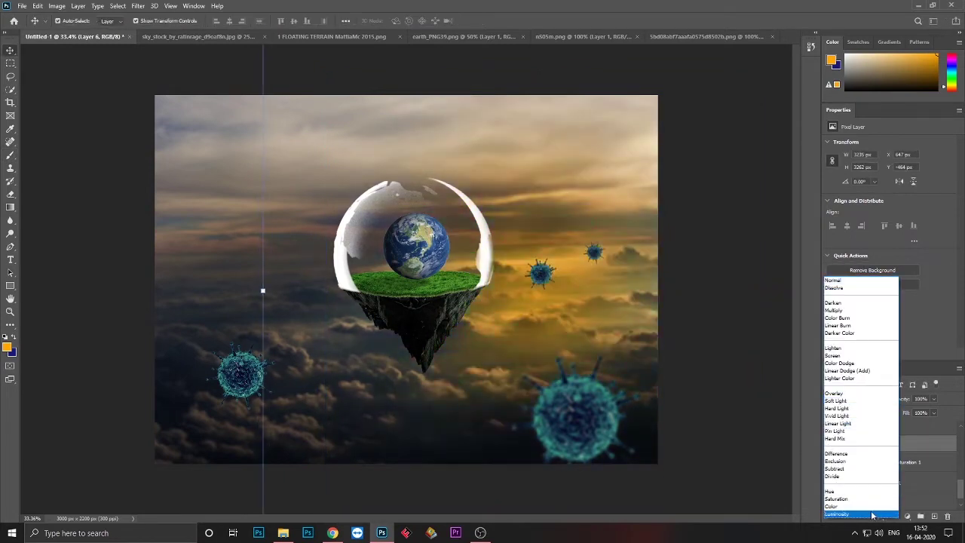
{"action": "left_click", "coordinate": [859, 355]}
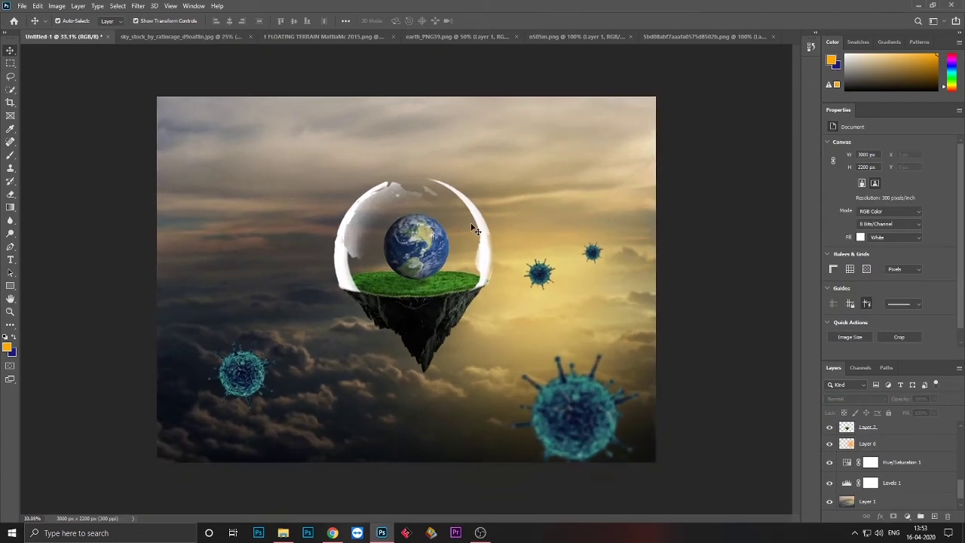
{"action": "scroll", "coordinate": [558, 181], "scroll_direction": "up", "scroll_amount": 1}
Close the virus image document.
{"action": "left_click", "coordinate": [773, 35]}
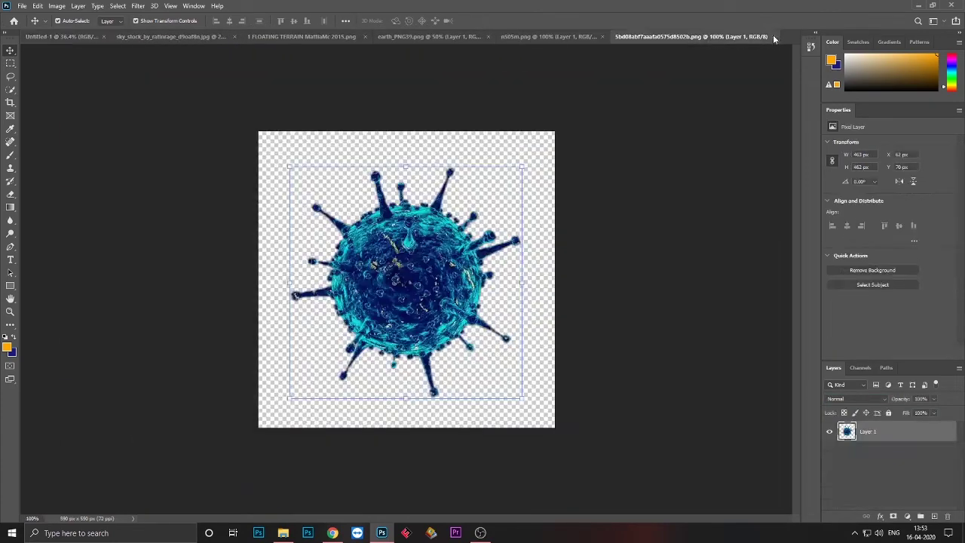
{"action": "right_click", "coordinate": [726, 38]}
{"action": "left_click", "coordinate": [754, 96]}
Place the glowing particles photo as Layer 7 blended with Screen.
{"action": "key", "text": "Escape"}
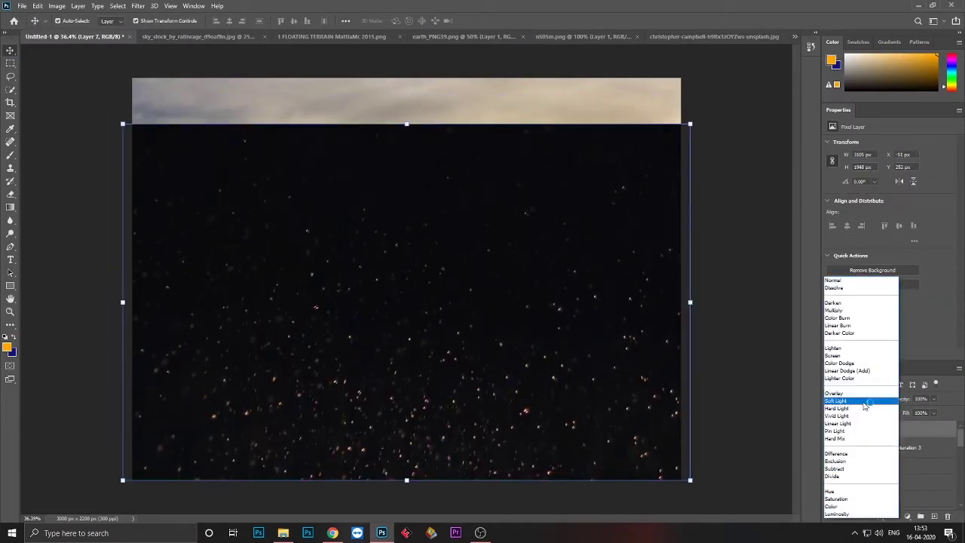
{"action": "left_click", "coordinate": [864, 403]}
{"action": "left_click", "coordinate": [720, 365]}
{"action": "left_click", "coordinate": [914, 436]}
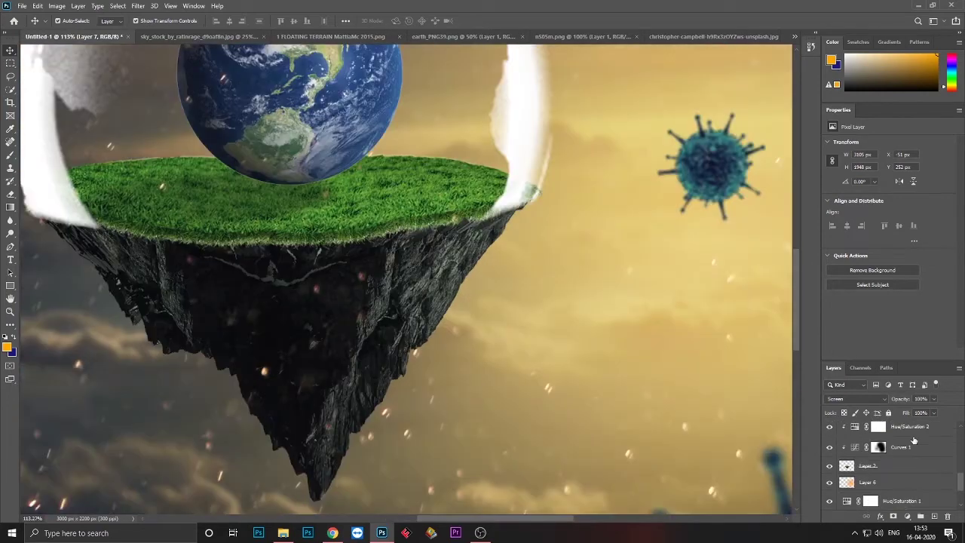
Add a brightening Curves 2 adjustment for the rock and invert its mask.
{"action": "left_click", "coordinate": [907, 516]}
{"action": "left_click", "coordinate": [901, 393]}
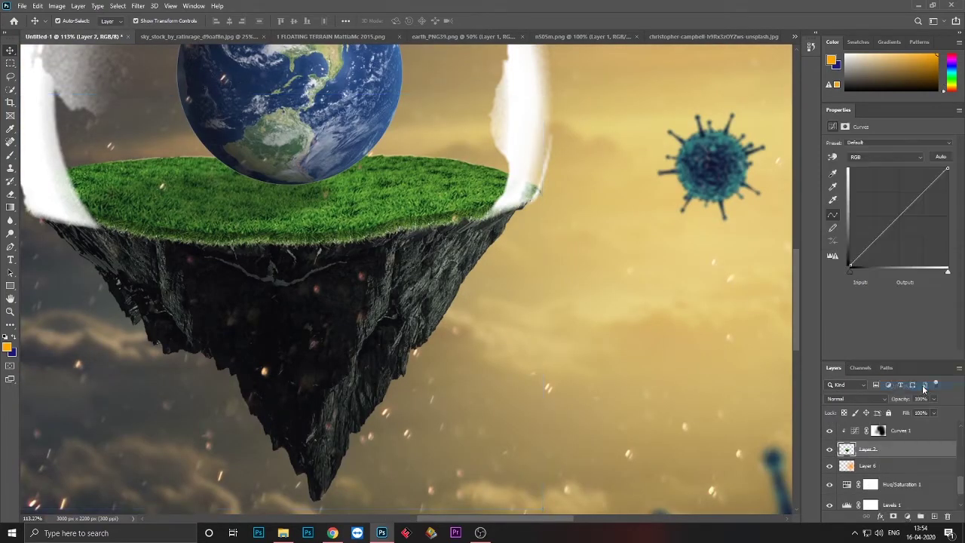
{"action": "left_click_drag", "start_coordinate": [891, 226], "coordinate": [891, 203]}
{"action": "left_click", "coordinate": [878, 451]}
{"action": "key", "text": "ctrl+i"}
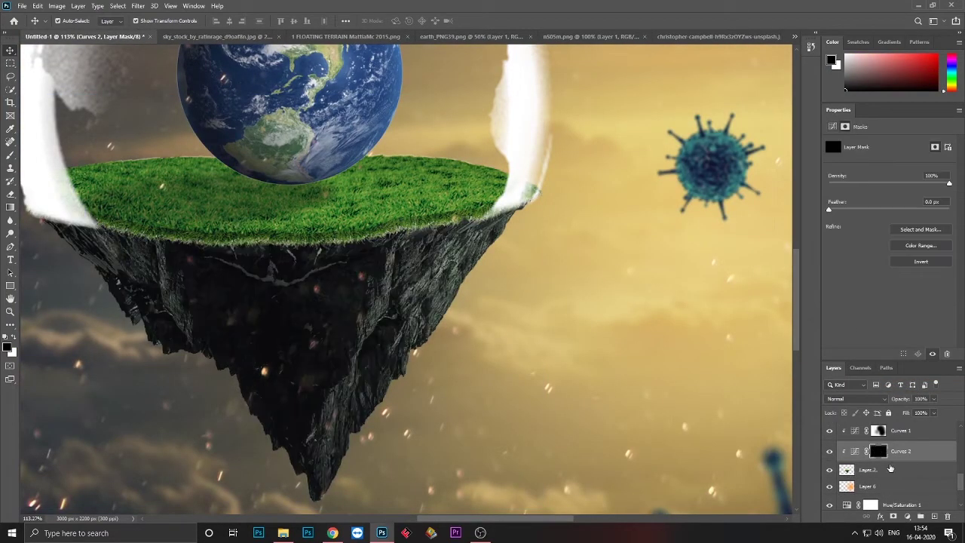
Paint white on the Curves 2 mask along the rock's right edge.
{"action": "key", "text": "b"}
{"action": "left_click_drag", "start_coordinate": [412, 349], "coordinate": [454, 284]}
{"action": "right_click", "coordinate": [502, 215]}
{"action": "key", "text": "x"}
{"action": "scroll", "coordinate": [565, 161], "scroll_direction": "up", "scroll_amount": 2}
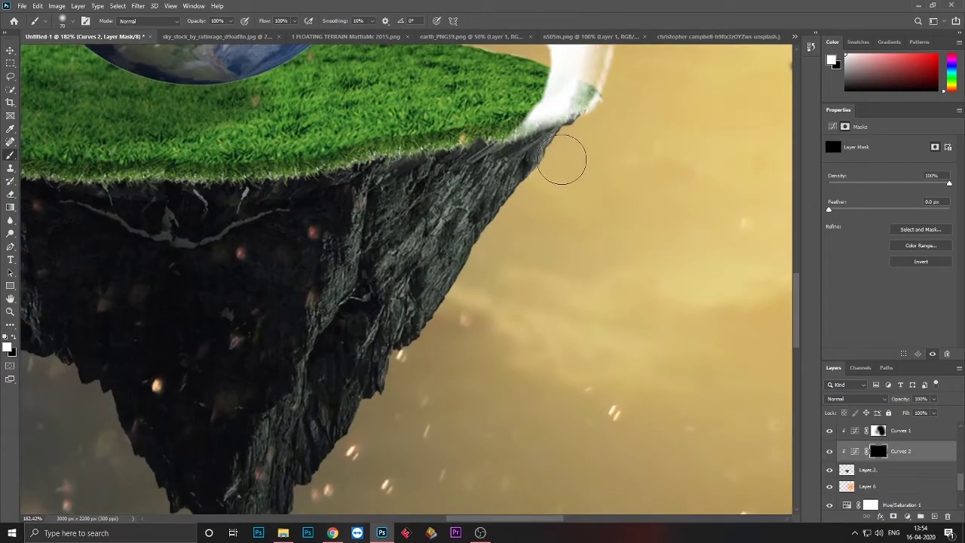
{"action": "scroll", "coordinate": [628, 127], "scroll_direction": "up", "scroll_amount": 1}
{"action": "scroll", "coordinate": [628, 126], "scroll_direction": "up", "scroll_amount": 2}
{"action": "scroll", "coordinate": [558, 181], "scroll_direction": "down", "scroll_amount": 3}
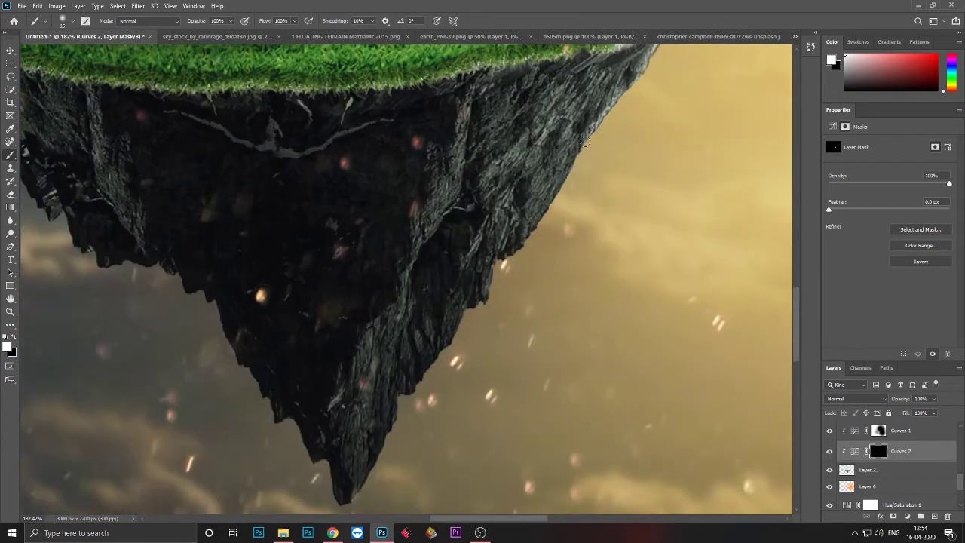
{"action": "scroll", "coordinate": [528, 196], "scroll_direction": "down", "scroll_amount": 3}
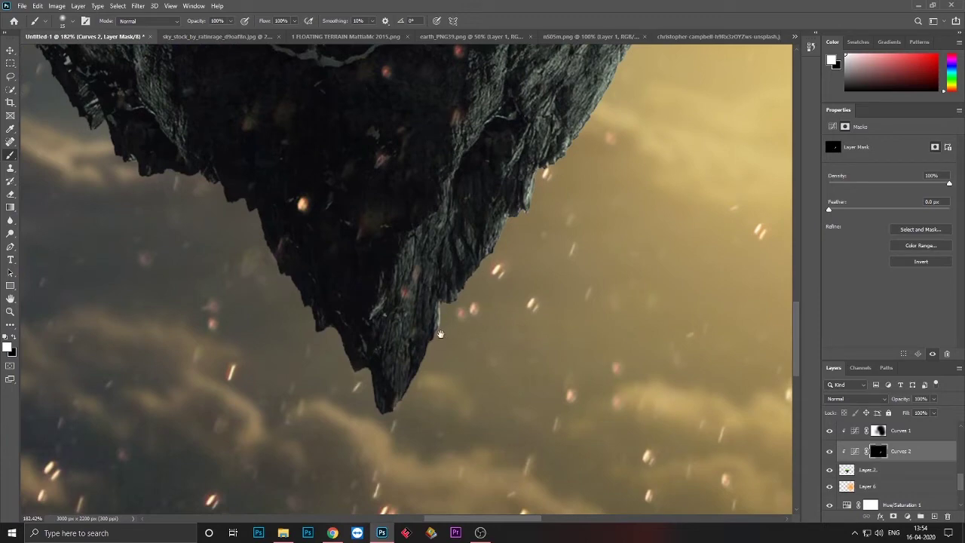
{"action": "scroll", "coordinate": [487, 241], "scroll_direction": "down", "scroll_amount": 2}
{"action": "scroll", "coordinate": [536, 115], "scroll_direction": "up", "scroll_amount": 3}
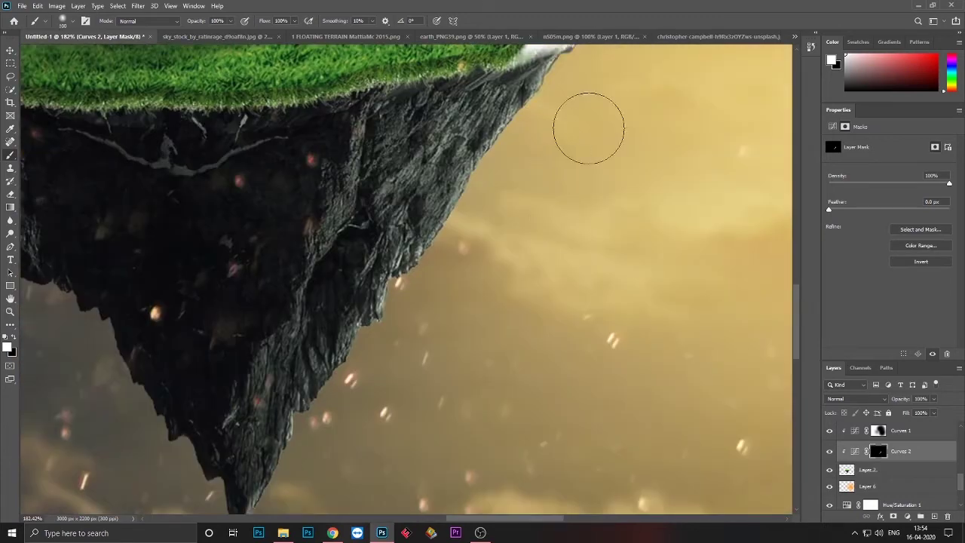
{"action": "scroll", "coordinate": [487, 339], "scroll_direction": "down", "scroll_amount": 1}
{"action": "scroll", "coordinate": [519, 264], "scroll_direction": "up", "scroll_amount": 1}
Bend the Curves 2 red-channel curve and add an empty Layer 8 above.
{"action": "key", "text": "v"}
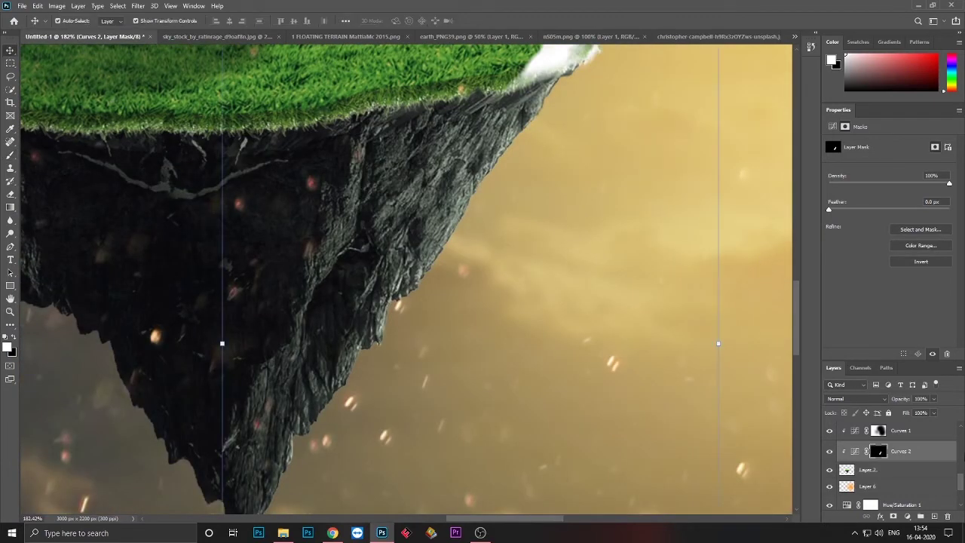
{"action": "left_click", "coordinate": [854, 451]}
{"action": "left_click", "coordinate": [886, 157]}
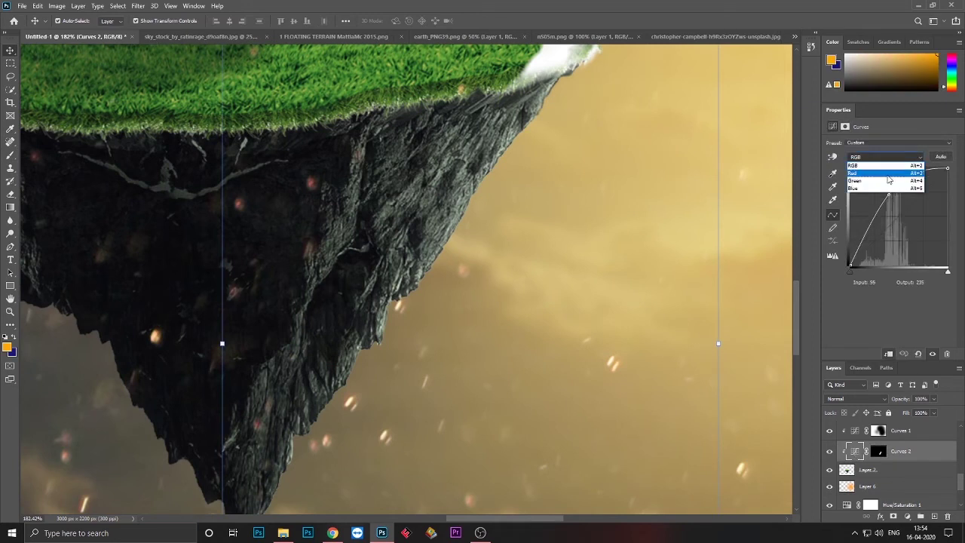
{"action": "left_click", "coordinate": [888, 175]}
{"action": "left_click_drag", "start_coordinate": [884, 236], "coordinate": [852, 273]}
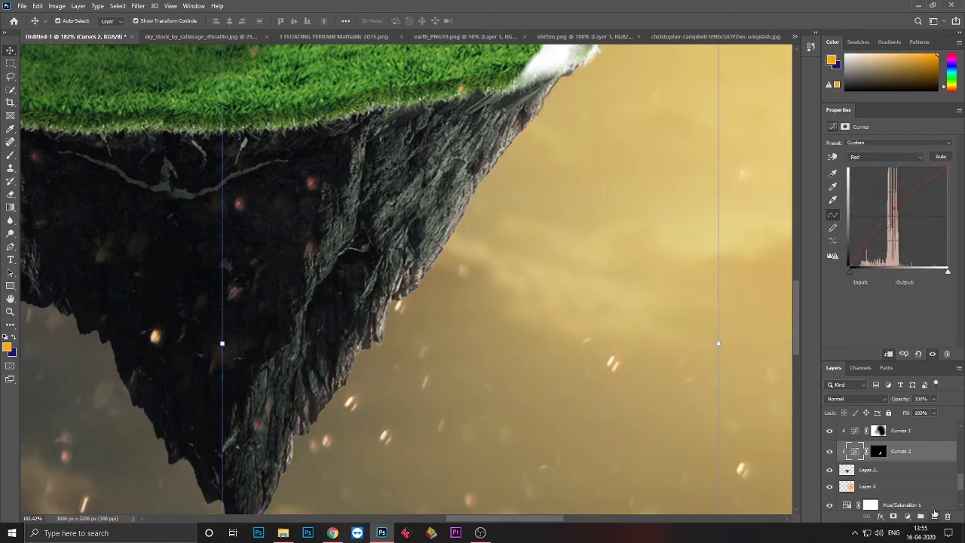
{"action": "key", "text": "ctrl+shift+alt+n"}
Paint an orange glow along the rock edge on Layer 8, set to Screen.
{"action": "key", "text": "b"}
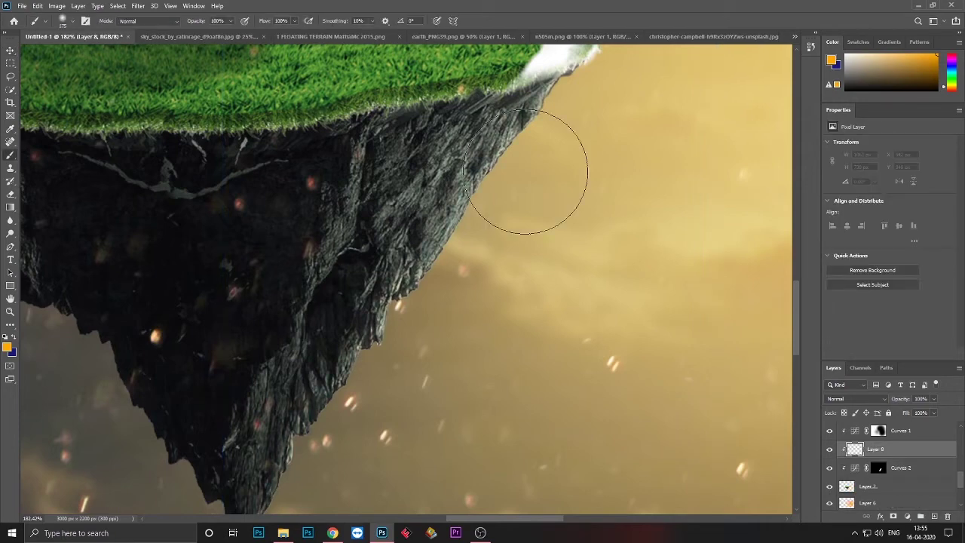
{"action": "left_click_drag", "start_coordinate": [455, 377], "coordinate": [518, 263]}
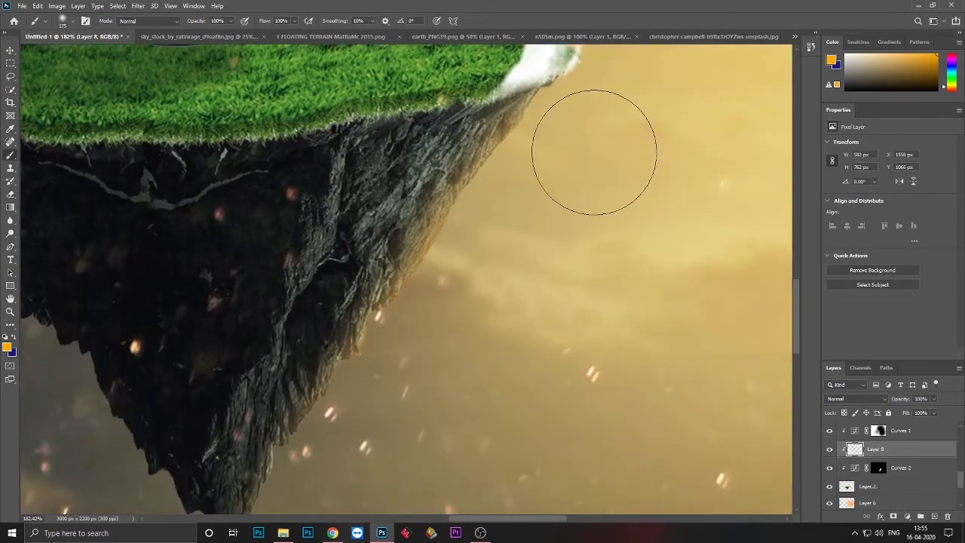
{"action": "scroll", "coordinate": [594, 152], "scroll_direction": "down", "scroll_amount": 5}
{"action": "left_click", "coordinate": [856, 398]}
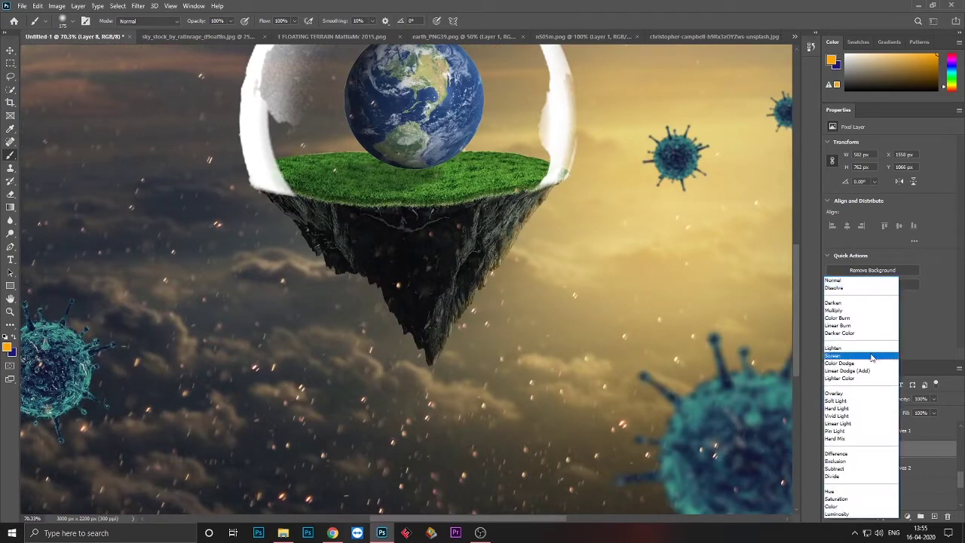
{"action": "left_click", "coordinate": [855, 356]}
{"action": "key", "text": "v"}
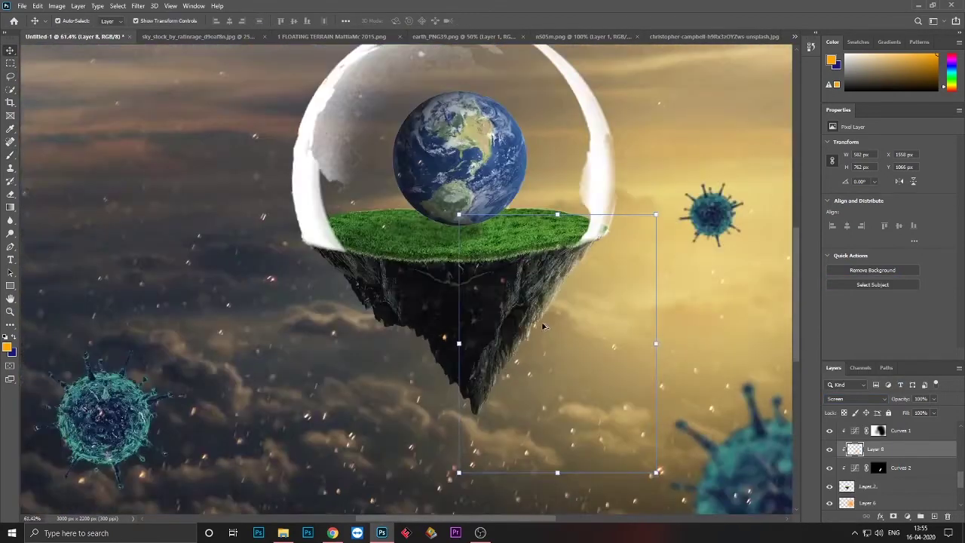
Paint orange on a Layer 9 clipped to the island, Screen blended at about 5% opacity.
{"action": "scroll", "coordinate": [527, 301], "scroll_direction": "down", "scroll_amount": 4}
{"action": "left_click", "coordinate": [917, 490]}
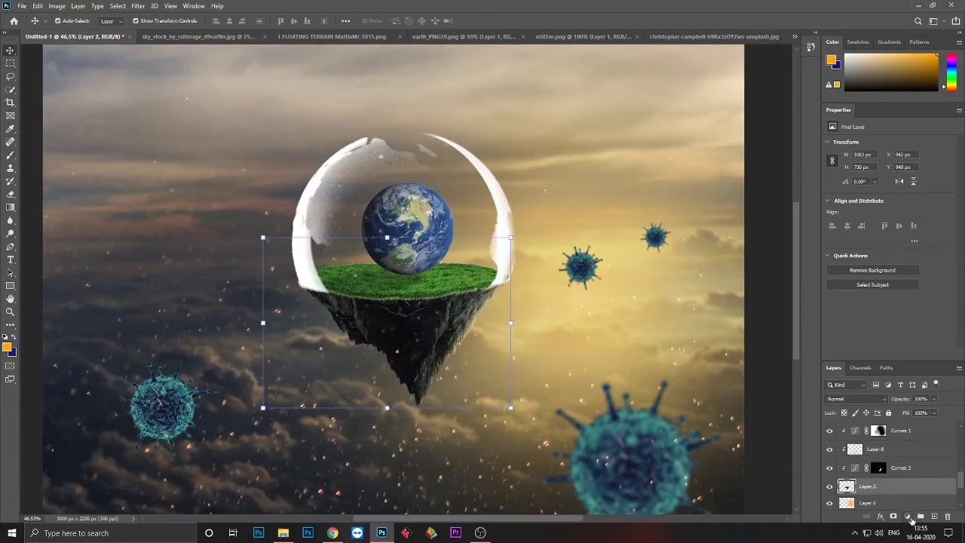
{"action": "left_click", "coordinate": [934, 517]}
{"action": "key", "text": "ctrl+alt+g"}
{"action": "key", "text": "b"}
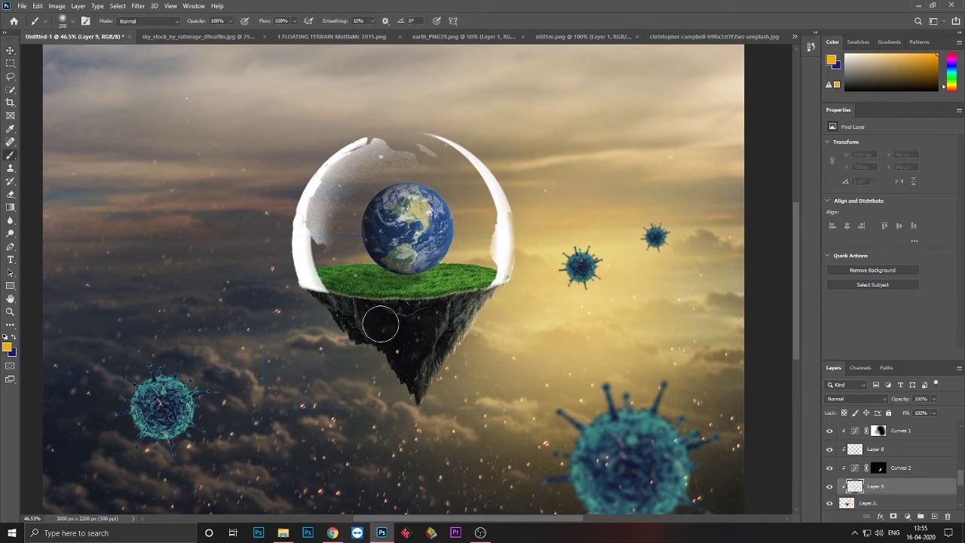
{"action": "left_click_drag", "start_coordinate": [379, 323], "coordinate": [453, 286]}
{"action": "key", "text": "v"}
{"action": "left_click", "coordinate": [856, 398]}
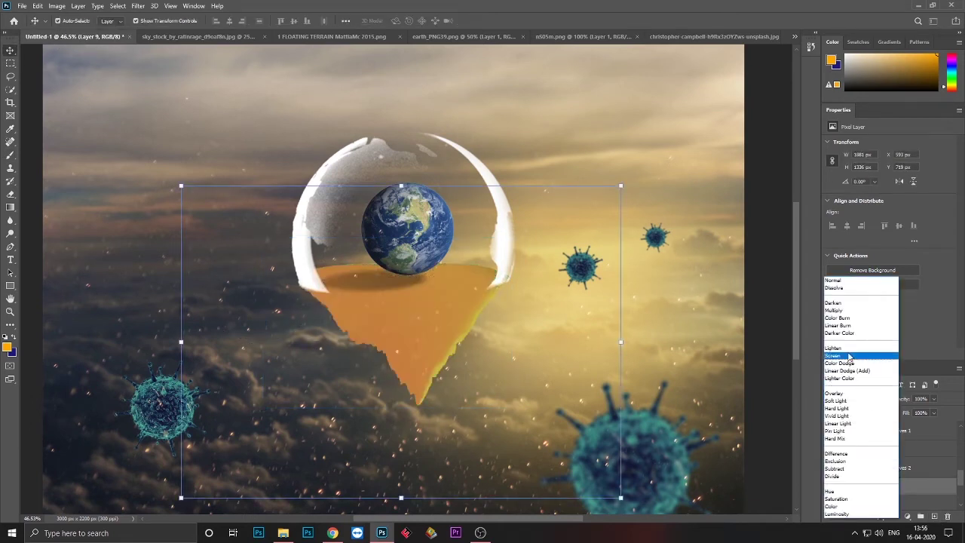
{"action": "left_click", "coordinate": [856, 359]}
{"action": "left_click_drag", "start_coordinate": [900, 414], "coordinate": [890, 412]}
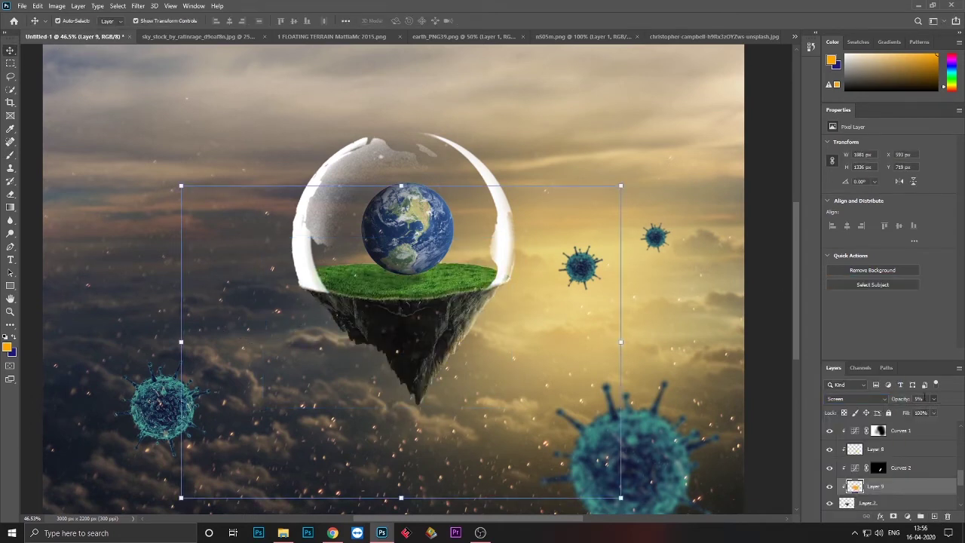
Select the top layer and stamp all visible layers into a merged Layer 10.
{"action": "left_click", "coordinate": [763, 213]}
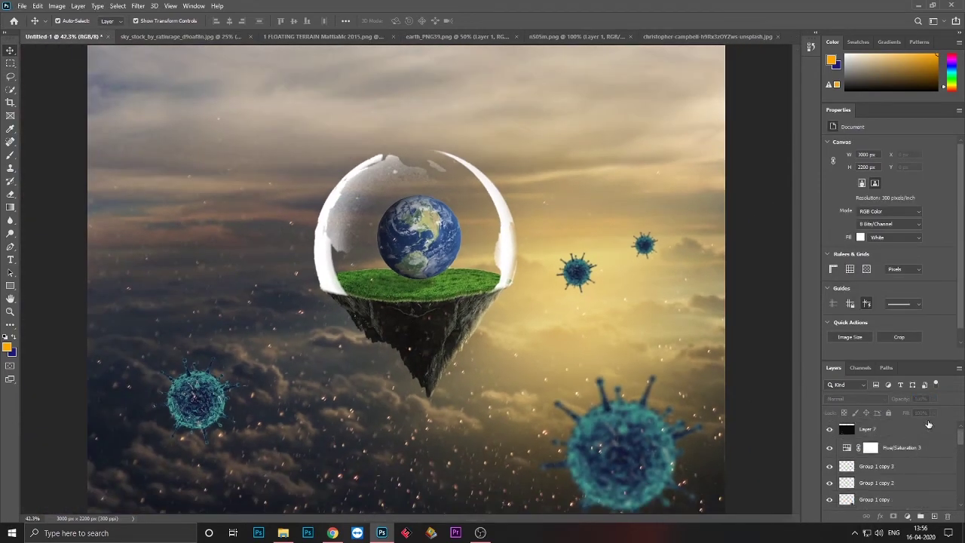
{"action": "left_click", "coordinate": [852, 427]}
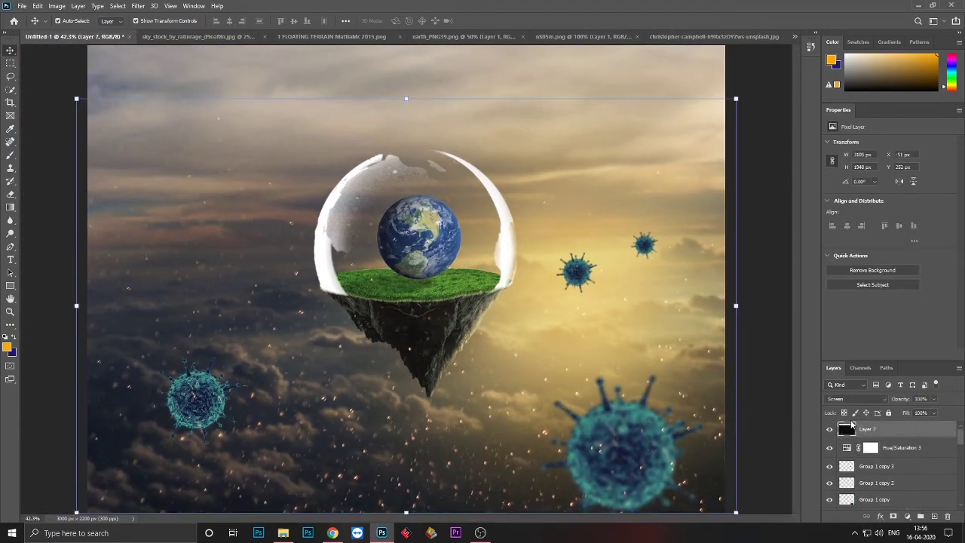
{"action": "key", "text": "ctrl+shift+a"}
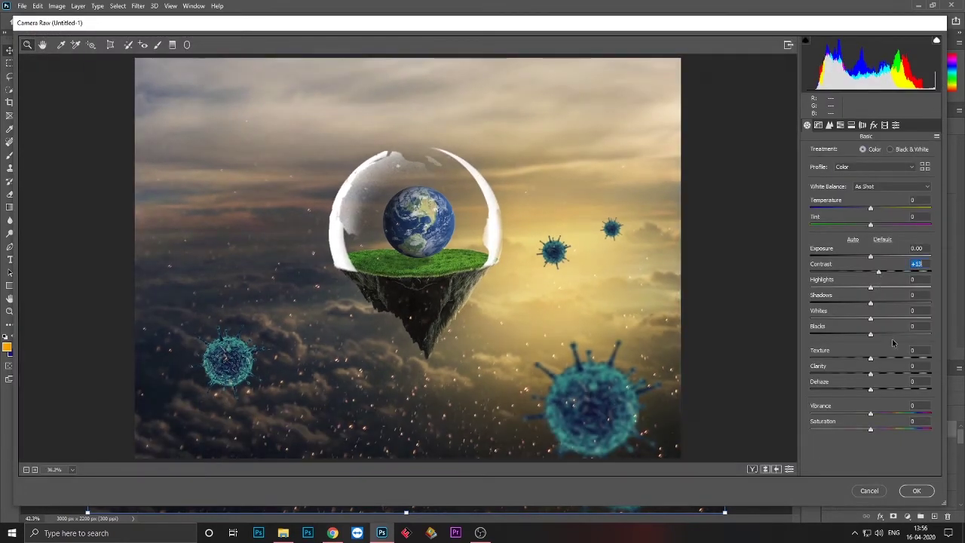
Set Clarity +26, Temperature +12, and Yellows luminance +23 in Camera Raw.
{"action": "left_click", "coordinate": [885, 374]}
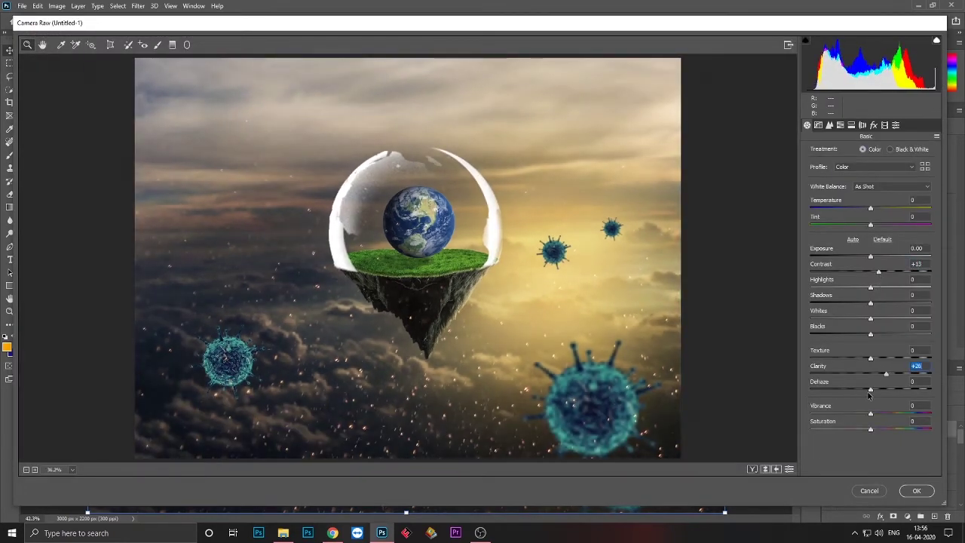
{"action": "left_click_drag", "start_coordinate": [875, 209], "coordinate": [878, 209]}
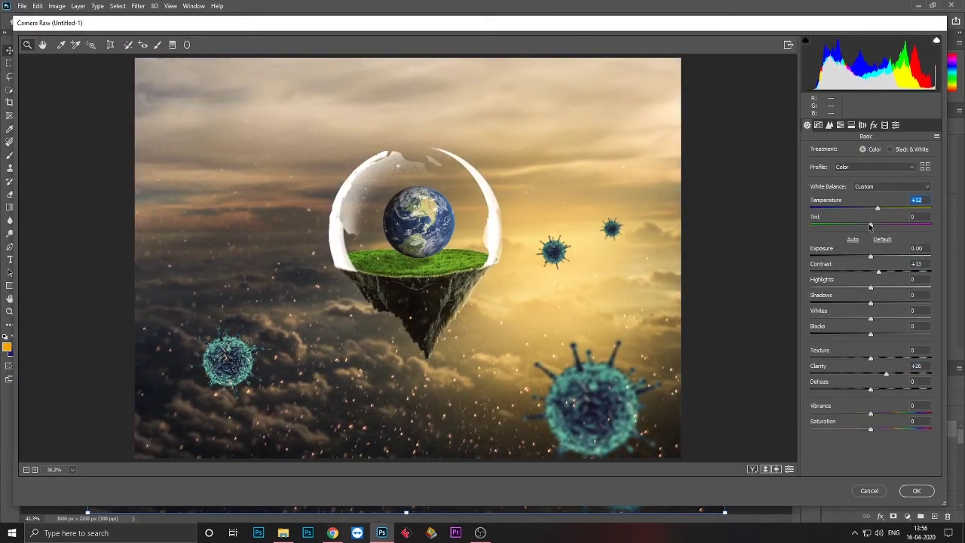
{"action": "left_click", "coordinate": [842, 126]}
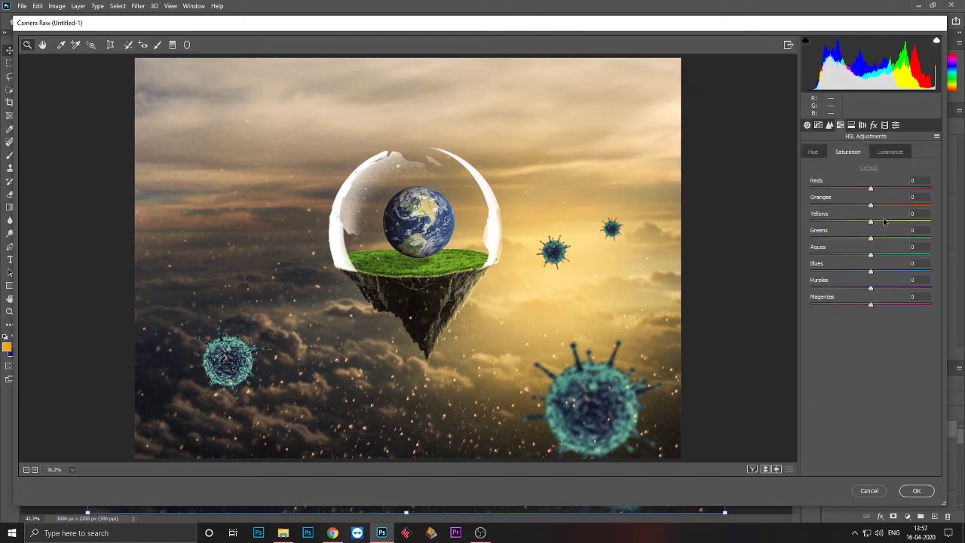
{"action": "left_click", "coordinate": [889, 152]}
{"action": "left_click", "coordinate": [884, 221]}
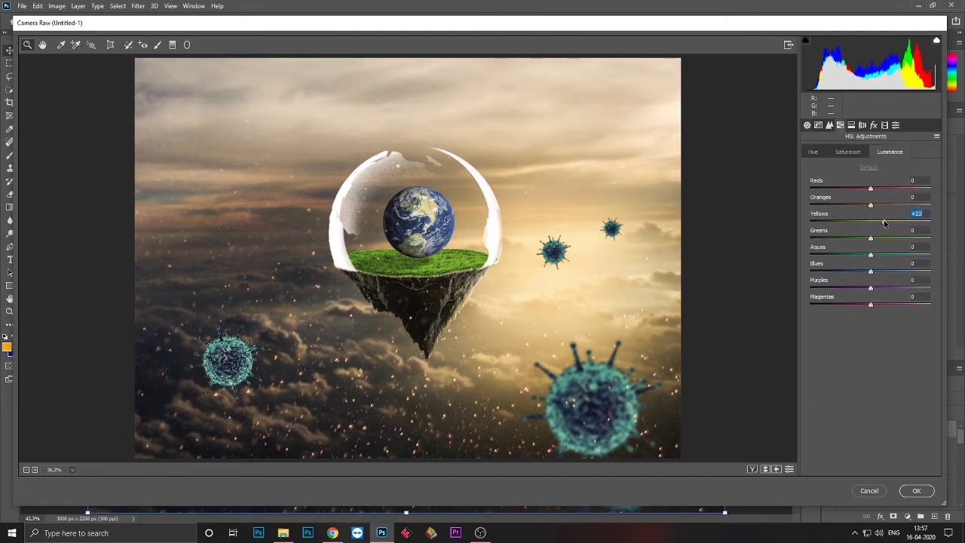
Add a radial filter around the island darkening the edges (Exposure -1.20, Clarity +22).
{"action": "key", "text": "j"}
{"action": "left_click_drag", "start_coordinate": [363, 256], "coordinate": [595, 407]}
{"action": "left_click_drag", "start_coordinate": [859, 201], "coordinate": [854, 201]}
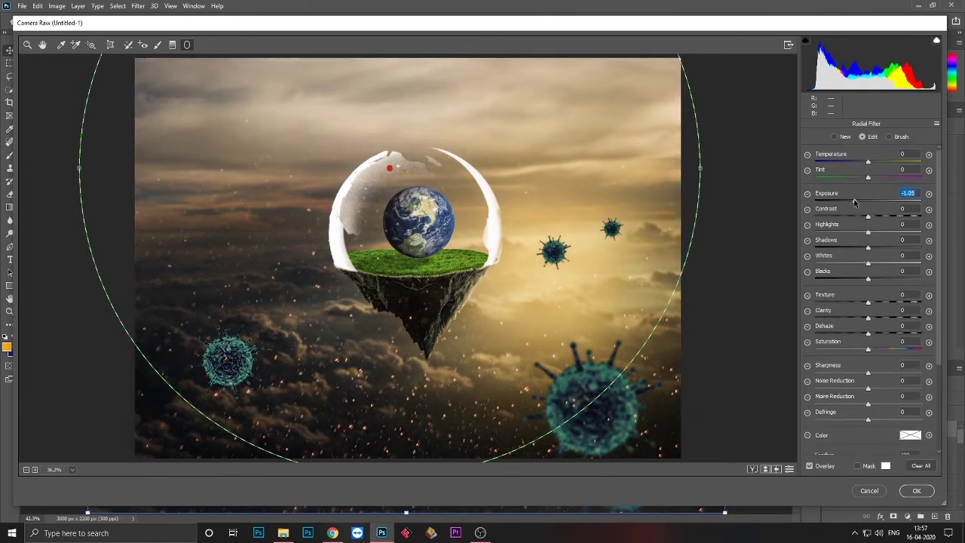
{"action": "left_click_drag", "start_coordinate": [883, 317], "coordinate": [879, 320]}
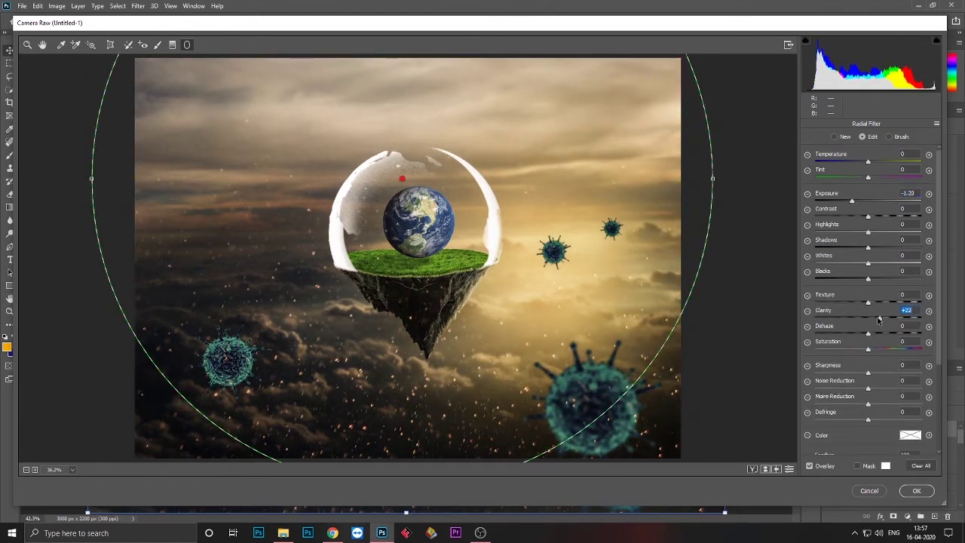
{"action": "left_click", "coordinate": [902, 136]}
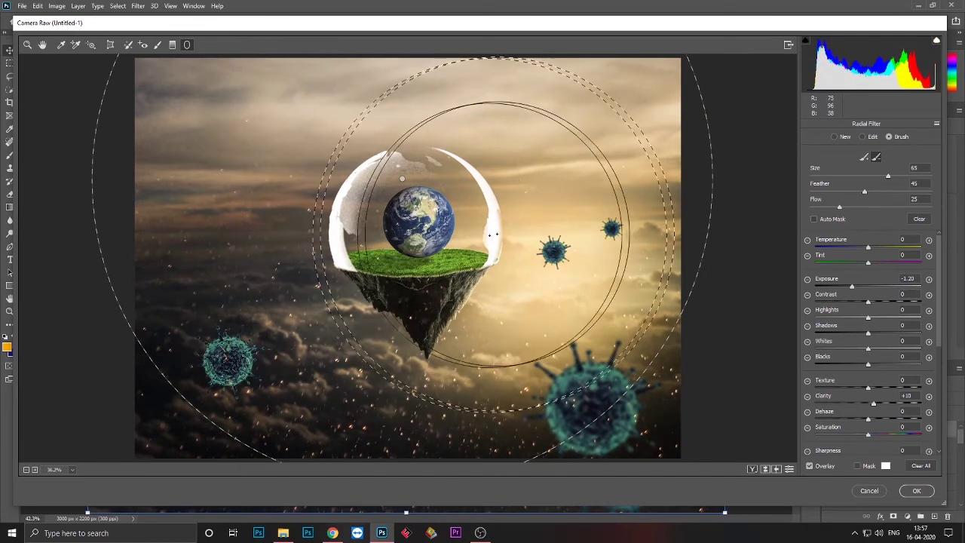
{"action": "left_click", "coordinate": [27, 44]}
Shift Greens hue -20 and Blues -8, compare before/after, and apply the edits.
{"action": "left_click", "coordinate": [840, 125]}
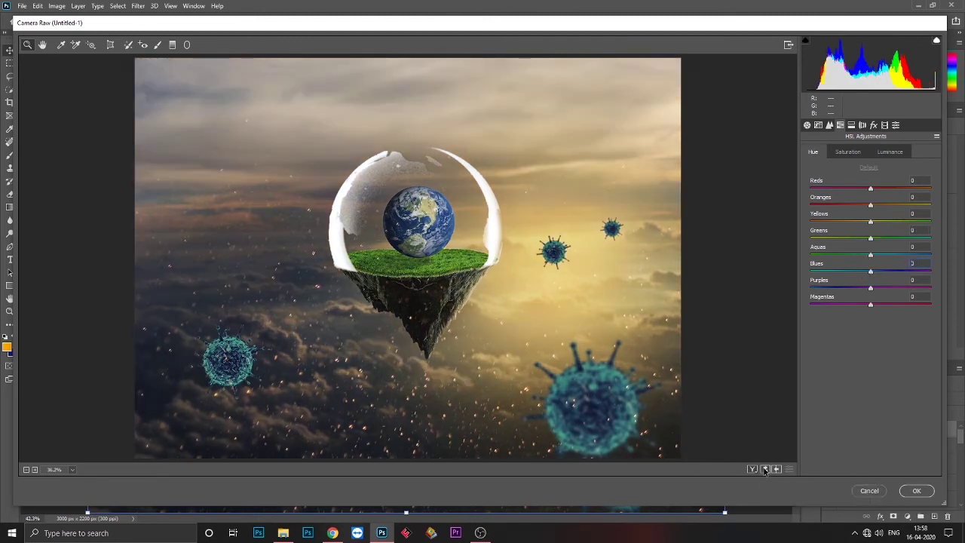
{"action": "key", "text": "p"}
{"action": "key", "text": "p"}
{"action": "key", "text": "p"}
{"action": "key", "text": "p"}
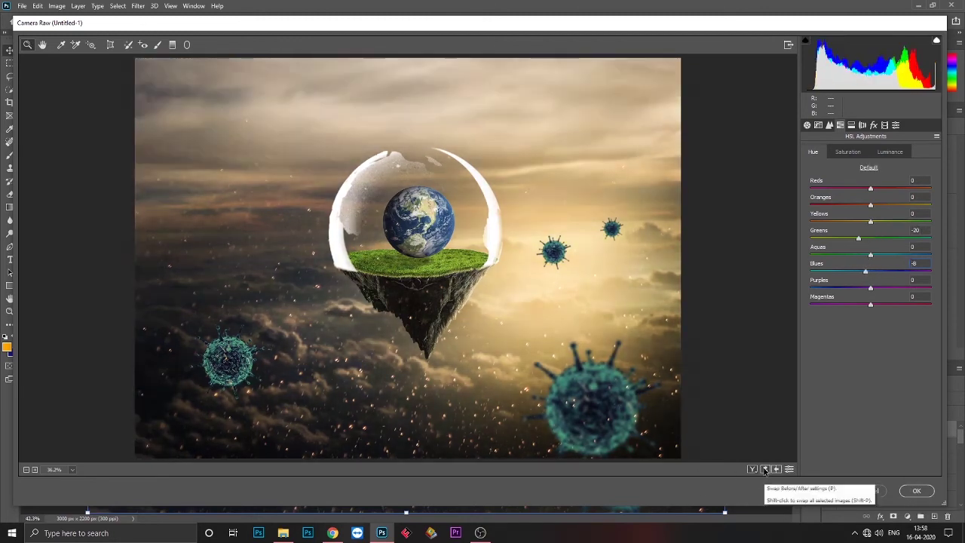
{"action": "key", "text": "Return"}
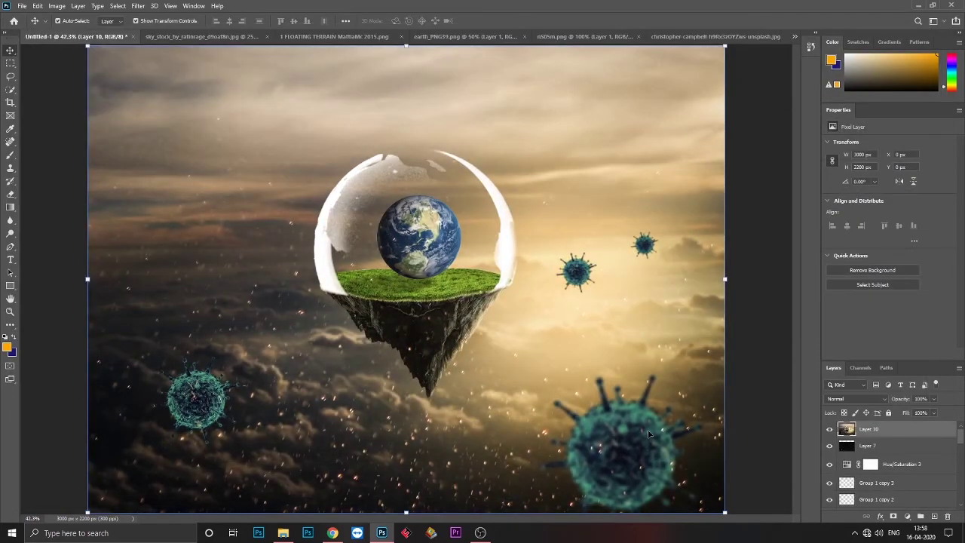
Switch to Full Screen Mode to present the finished composite.
{"action": "key", "text": "f"}
{"action": "key", "text": "f"}
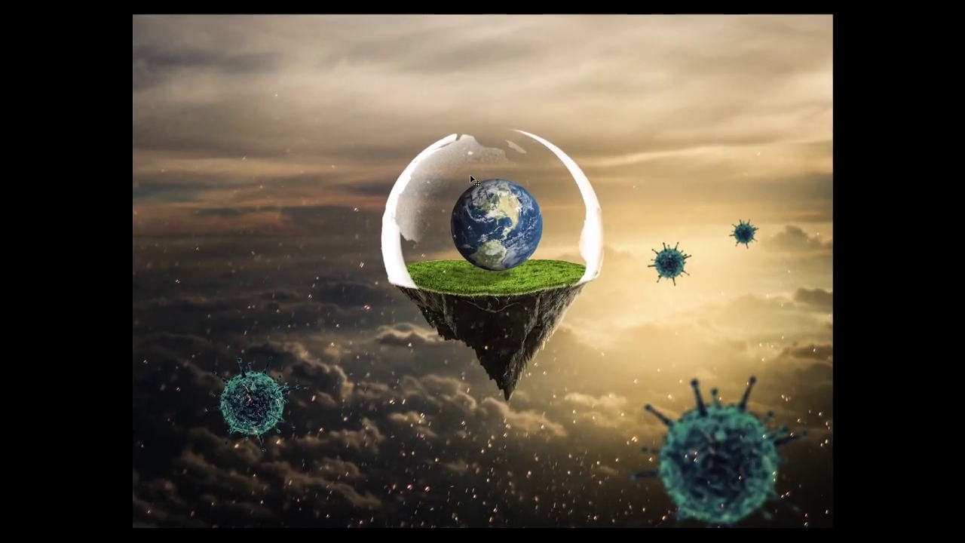